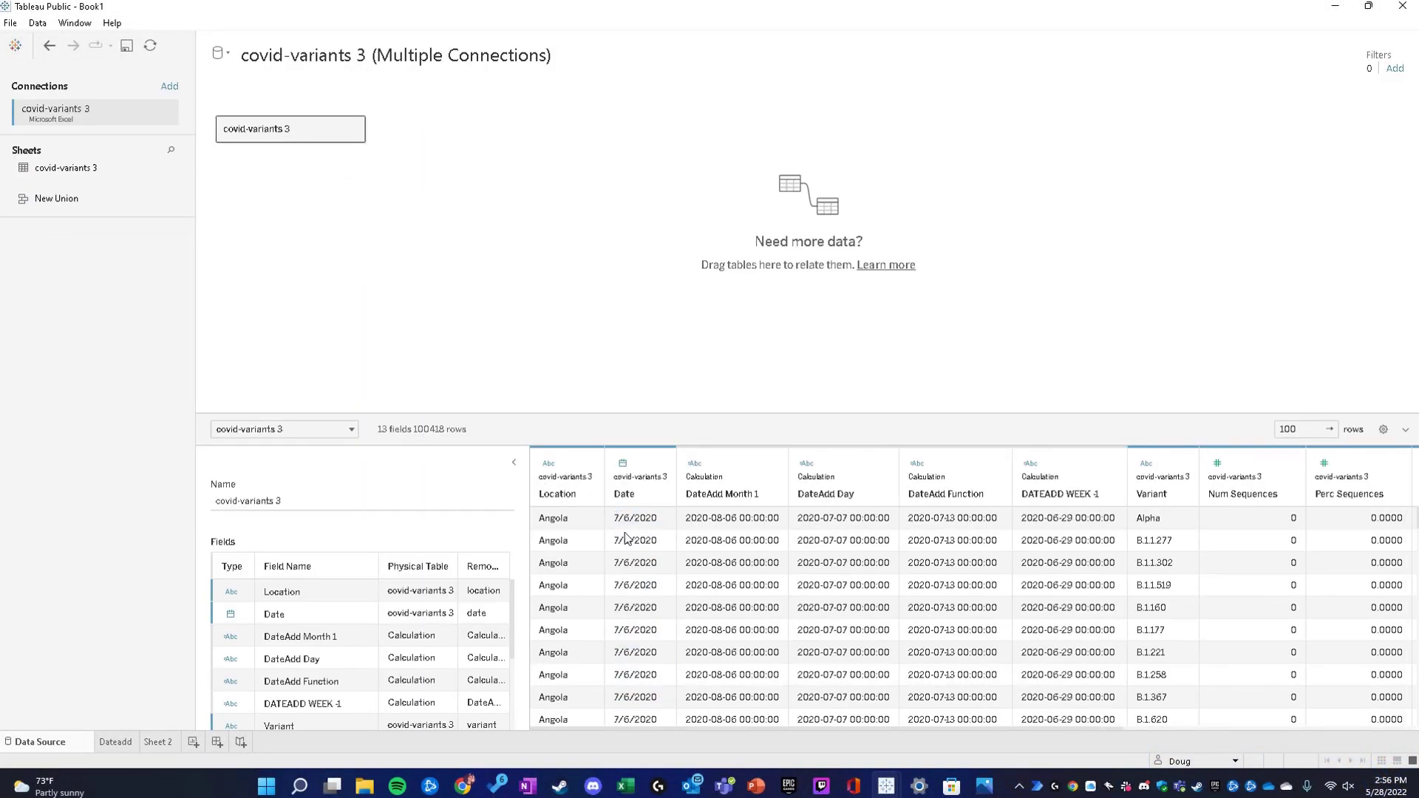
Select the Date column in the data preview and switch to the empty Sheet 2 worksheet.
{"action": "left_click", "coordinate": [627, 495]}
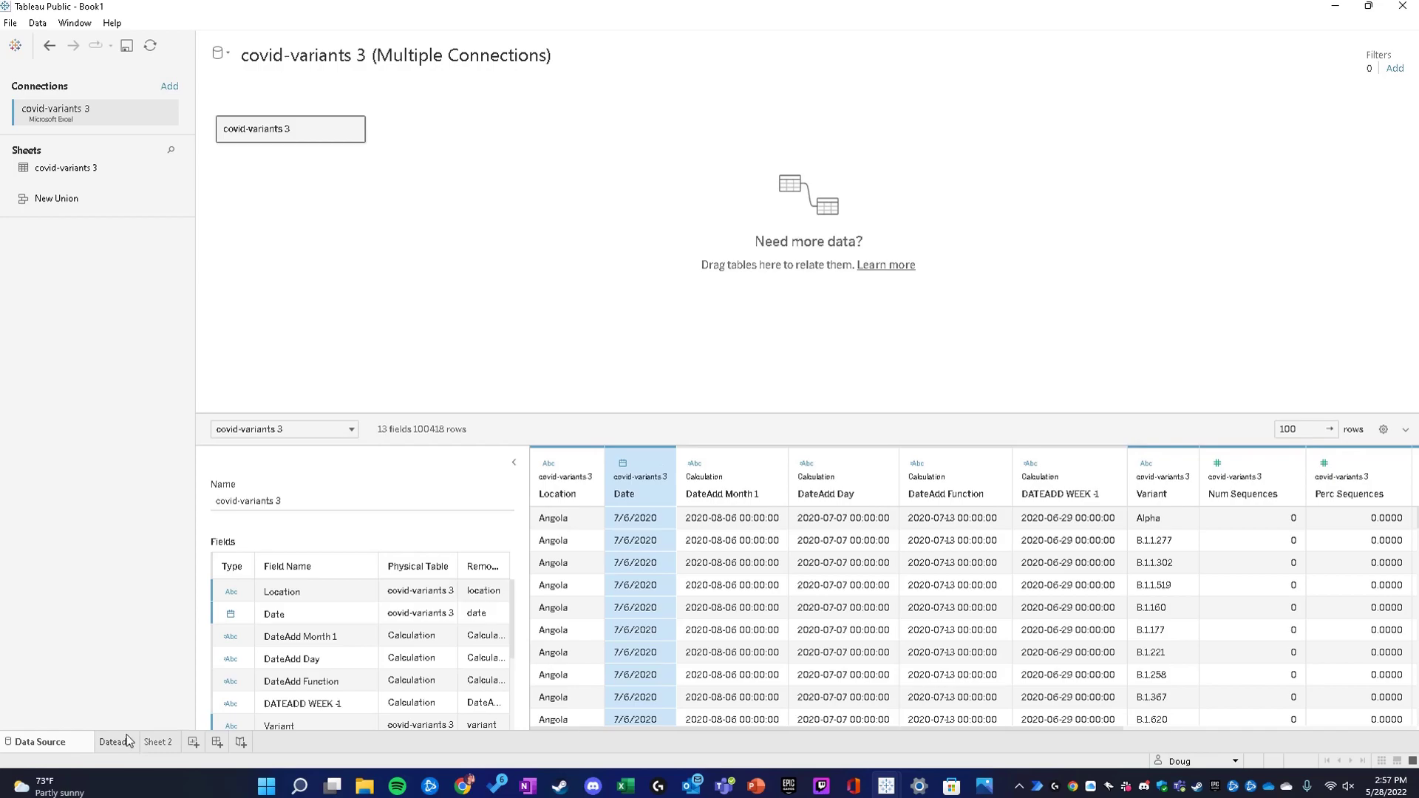
{"action": "left_click", "coordinate": [160, 743]}
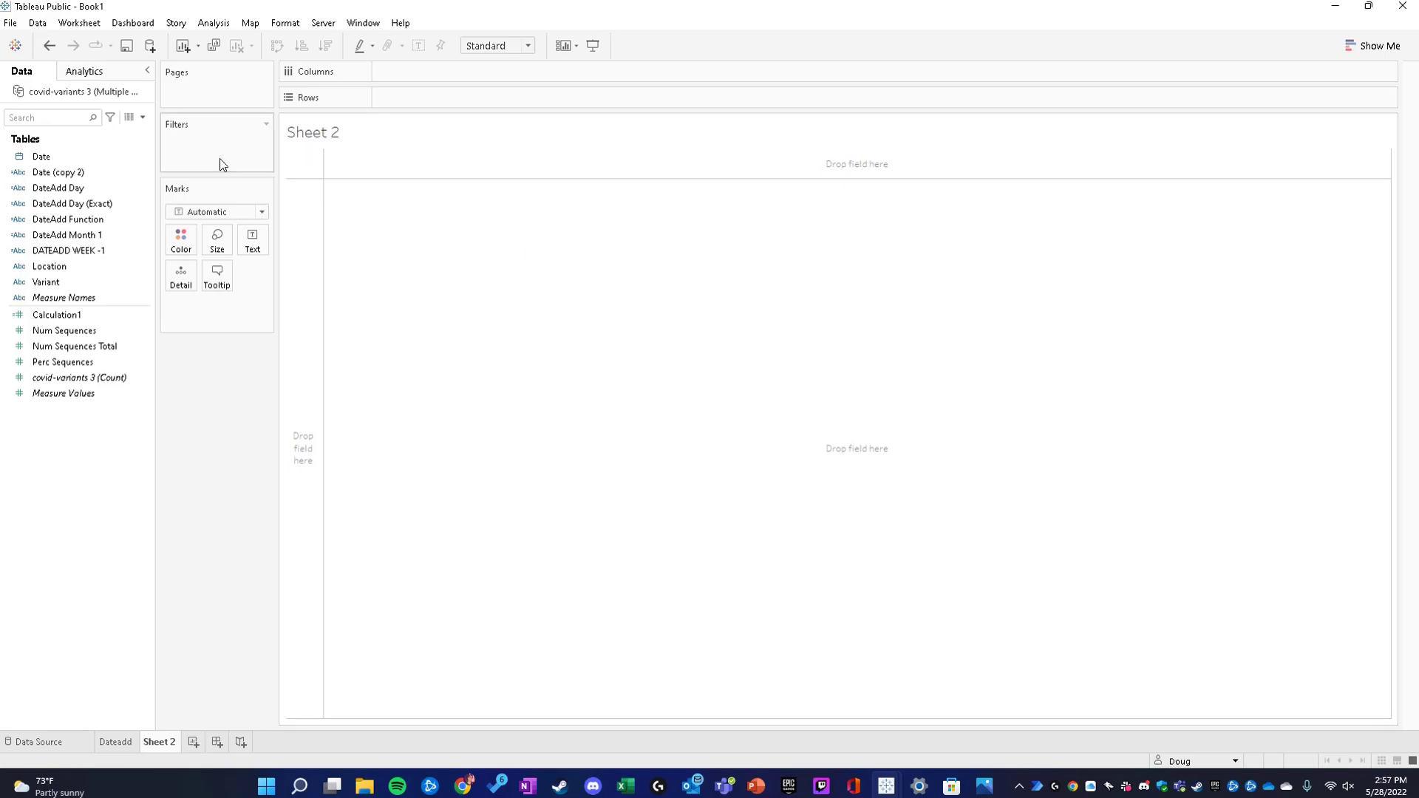
Select the Date field in the Data pane and bring up its context menu.
{"action": "left_click", "coordinate": [83, 162]}
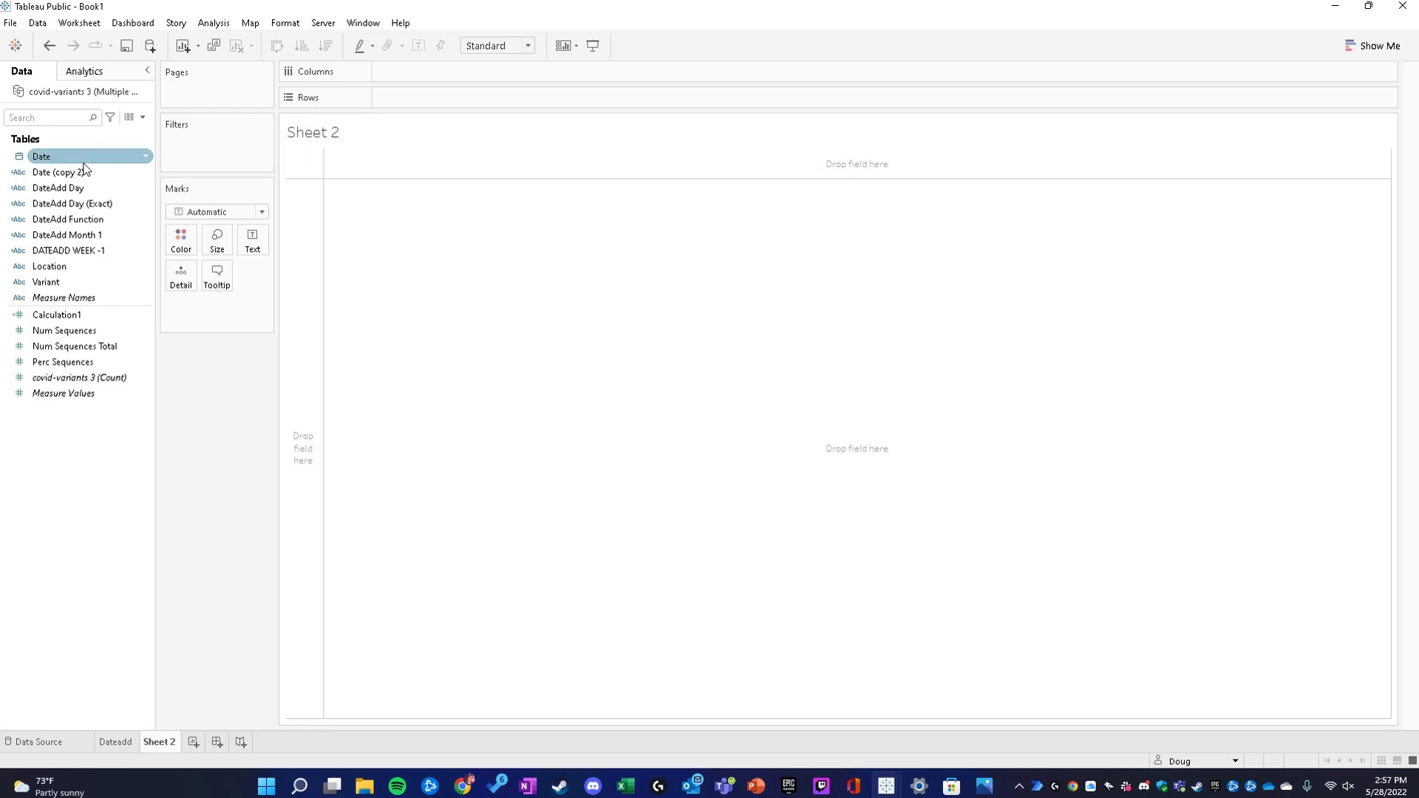
{"action": "left_click", "coordinate": [81, 172]}
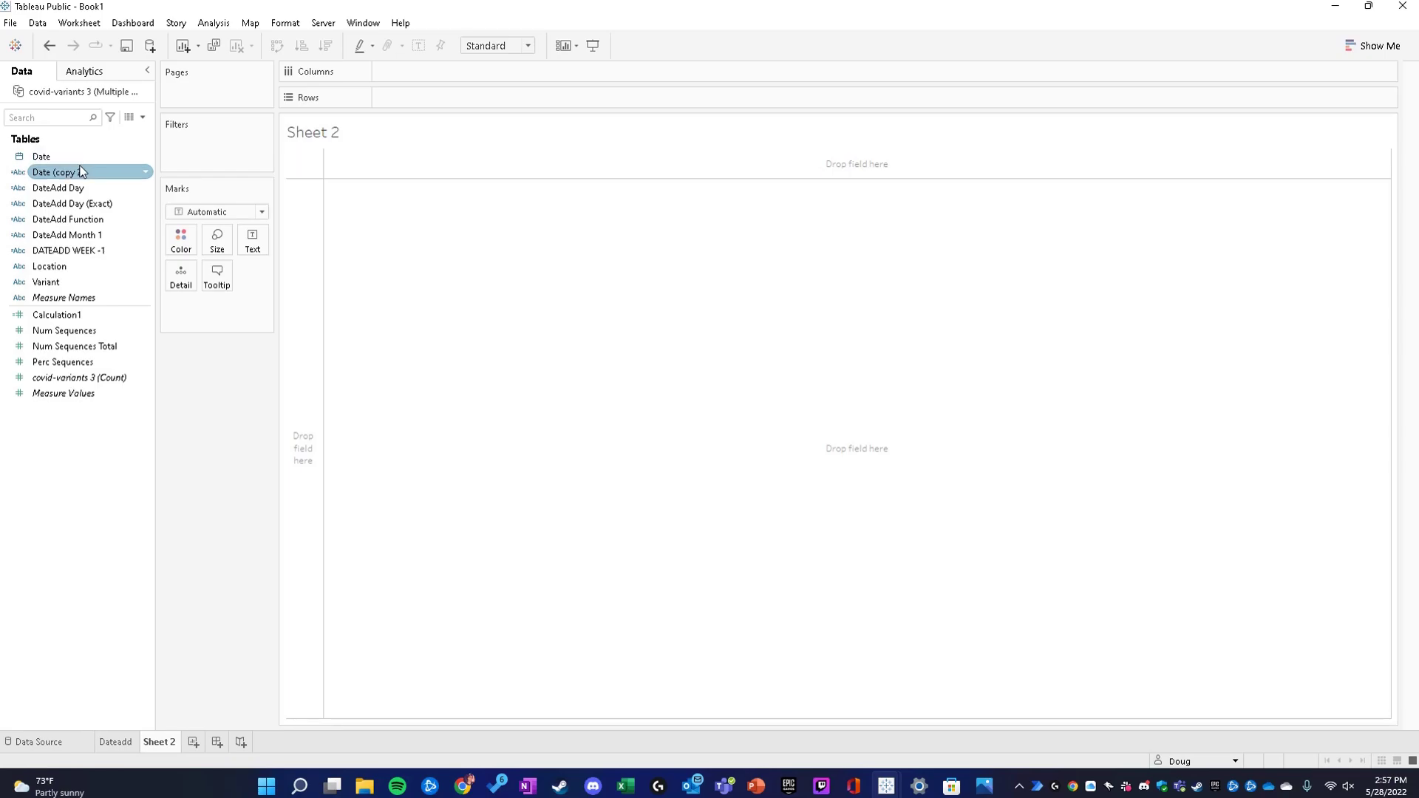
{"action": "left_click", "coordinate": [79, 159]}
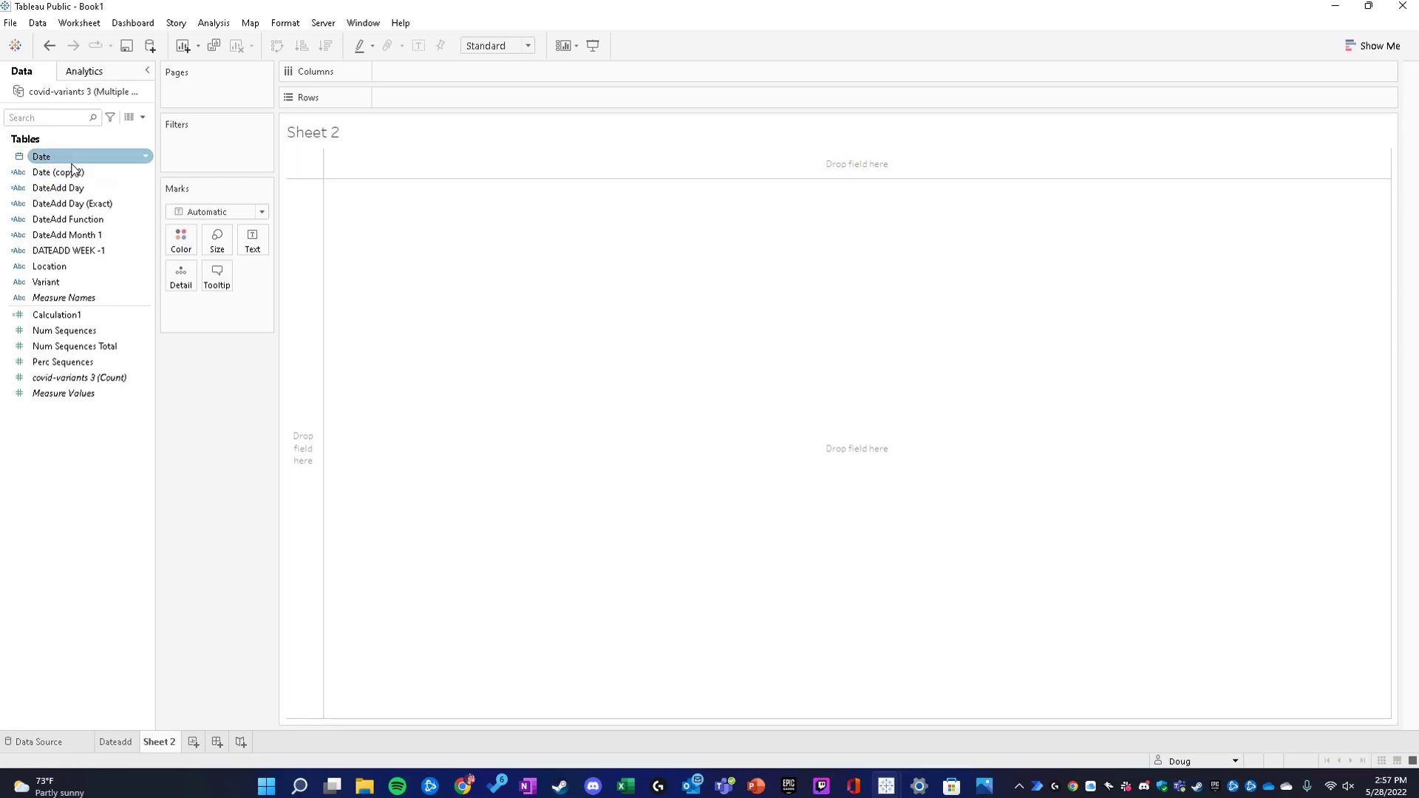
{"action": "right_click", "coordinate": [74, 162]}
Create calculated field 'DateAdd Month +1' with formula DATEADD('month', 1, [Date]) and apply it.
{"action": "mouse_move", "coordinate": [162, 256]}
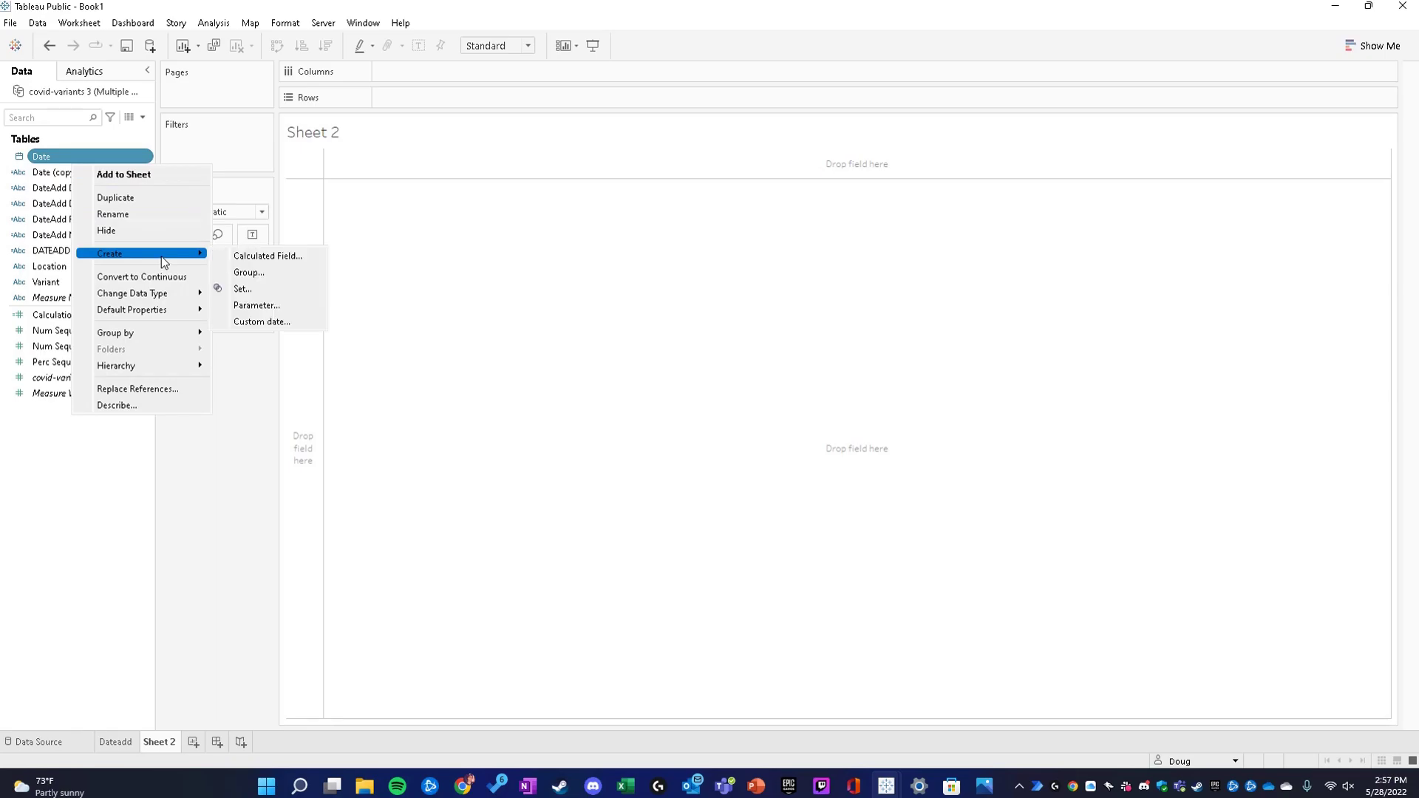
{"action": "left_click", "coordinate": [241, 253]}
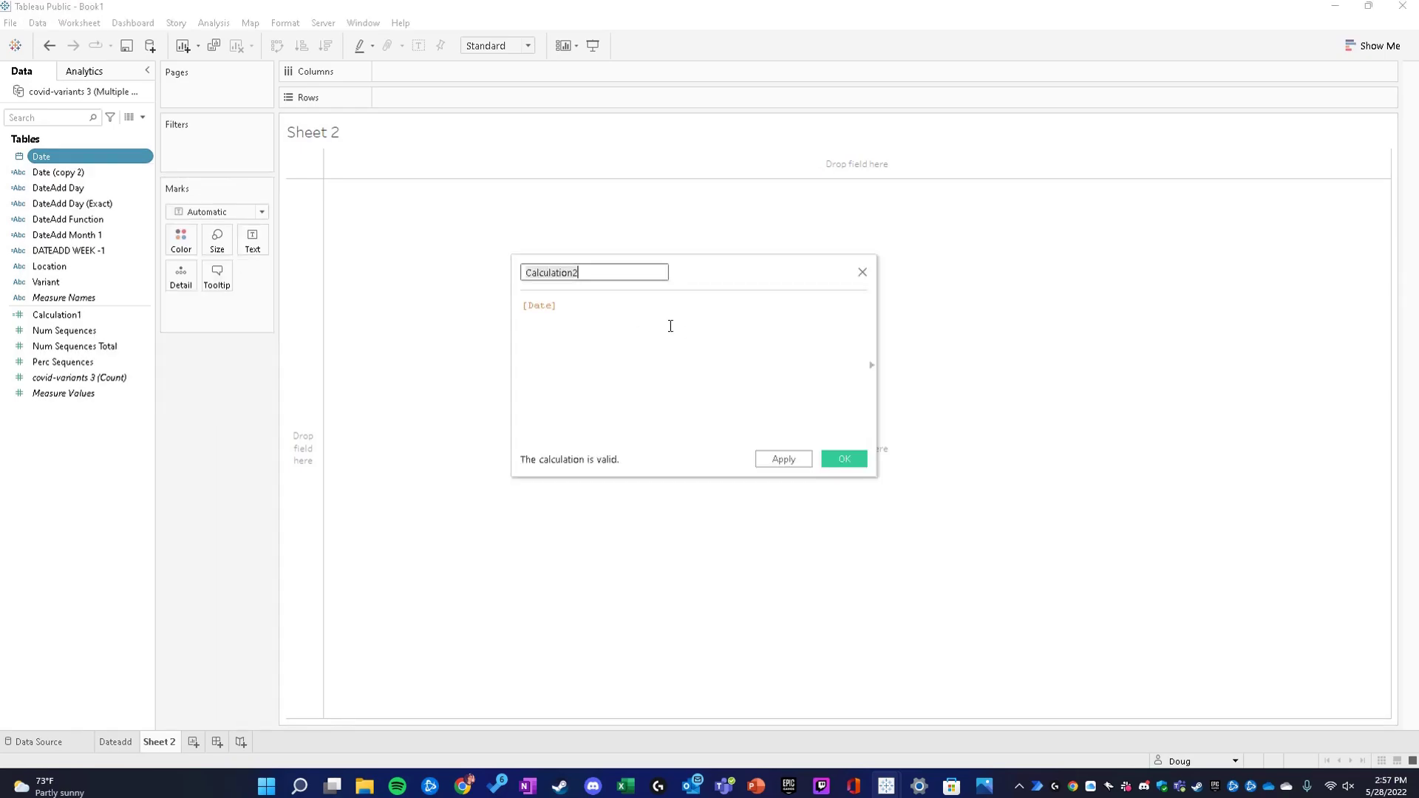
{"action": "type", "text": "DateAdd Month +1"}
{"action": "key", "text": "Tab"}
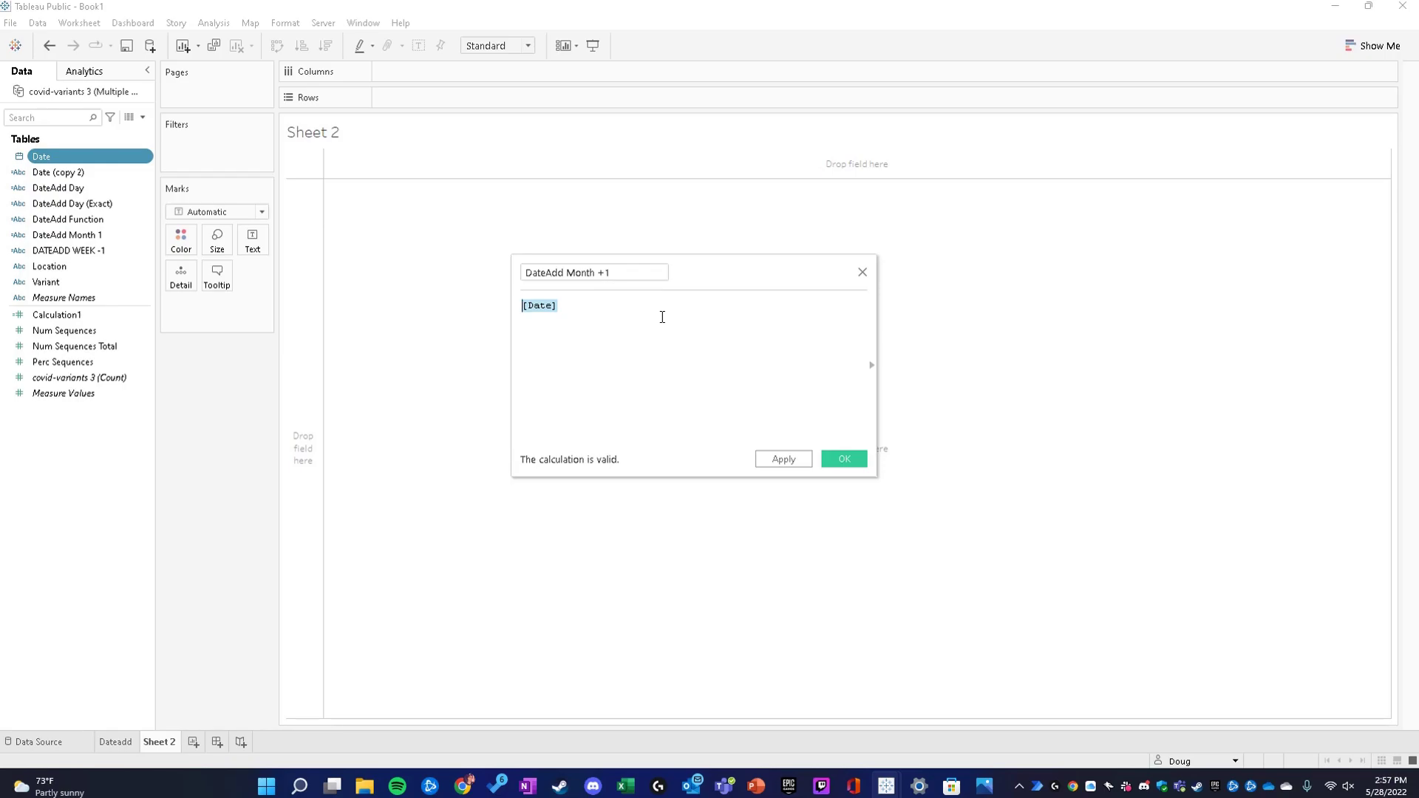
{"action": "type", "text": "DATEADD"}
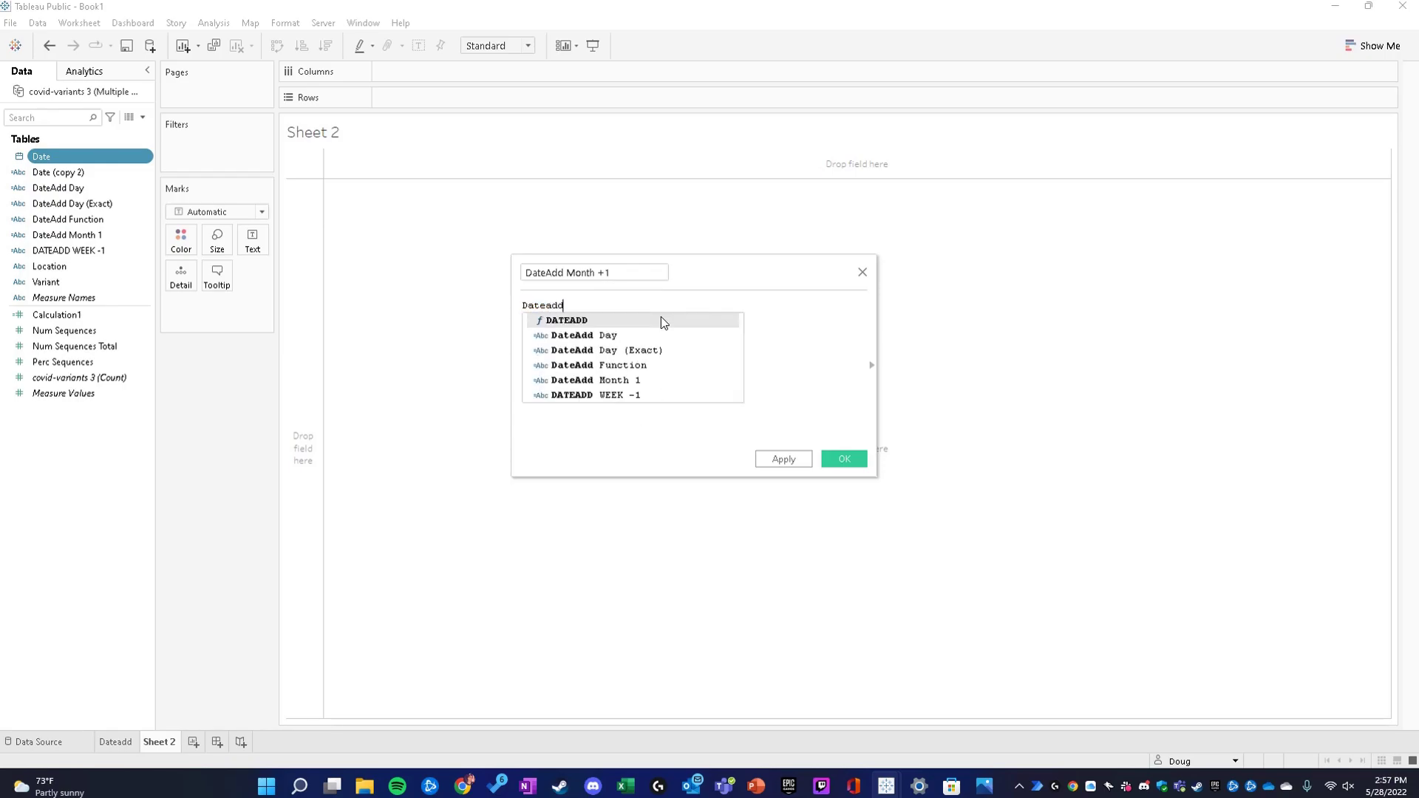
{"action": "key", "text": "Return"}
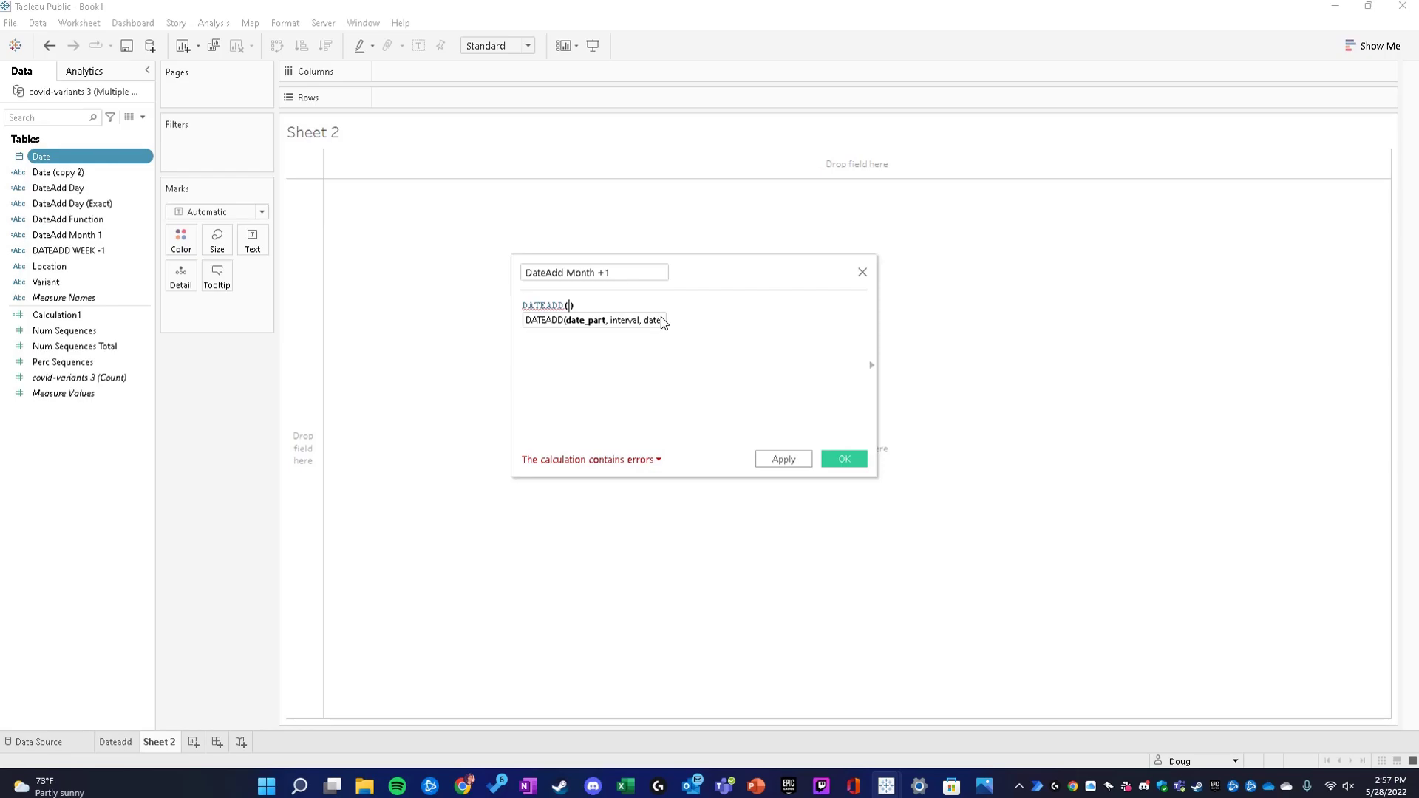
{"action": "type", "text": "'"}
{"action": "type", "text": "month"}
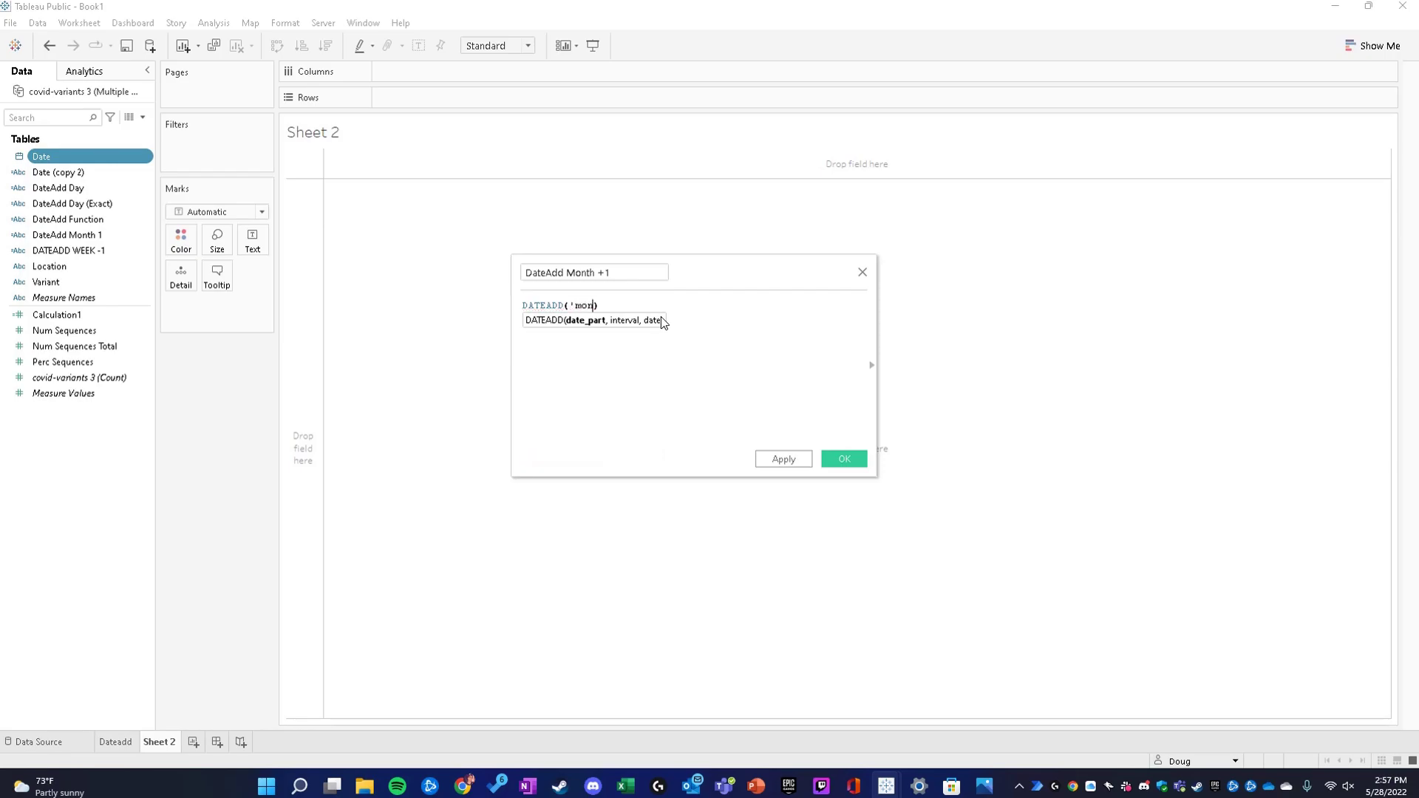
{"action": "type", "text": "',"}
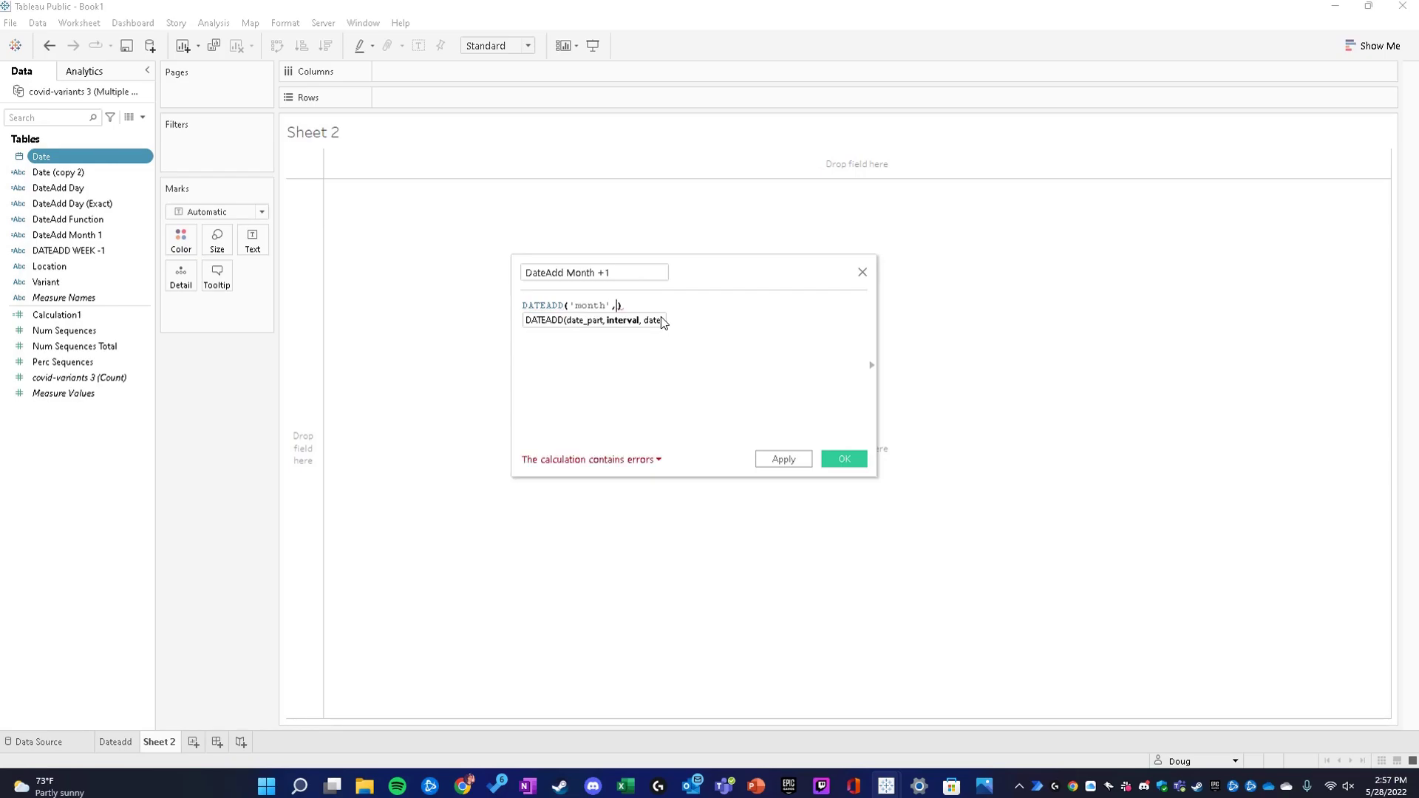
{"action": "type", "text": " 1,"}
{"action": "type", "text": "da"}
{"action": "left_click", "coordinate": [736, 313]}
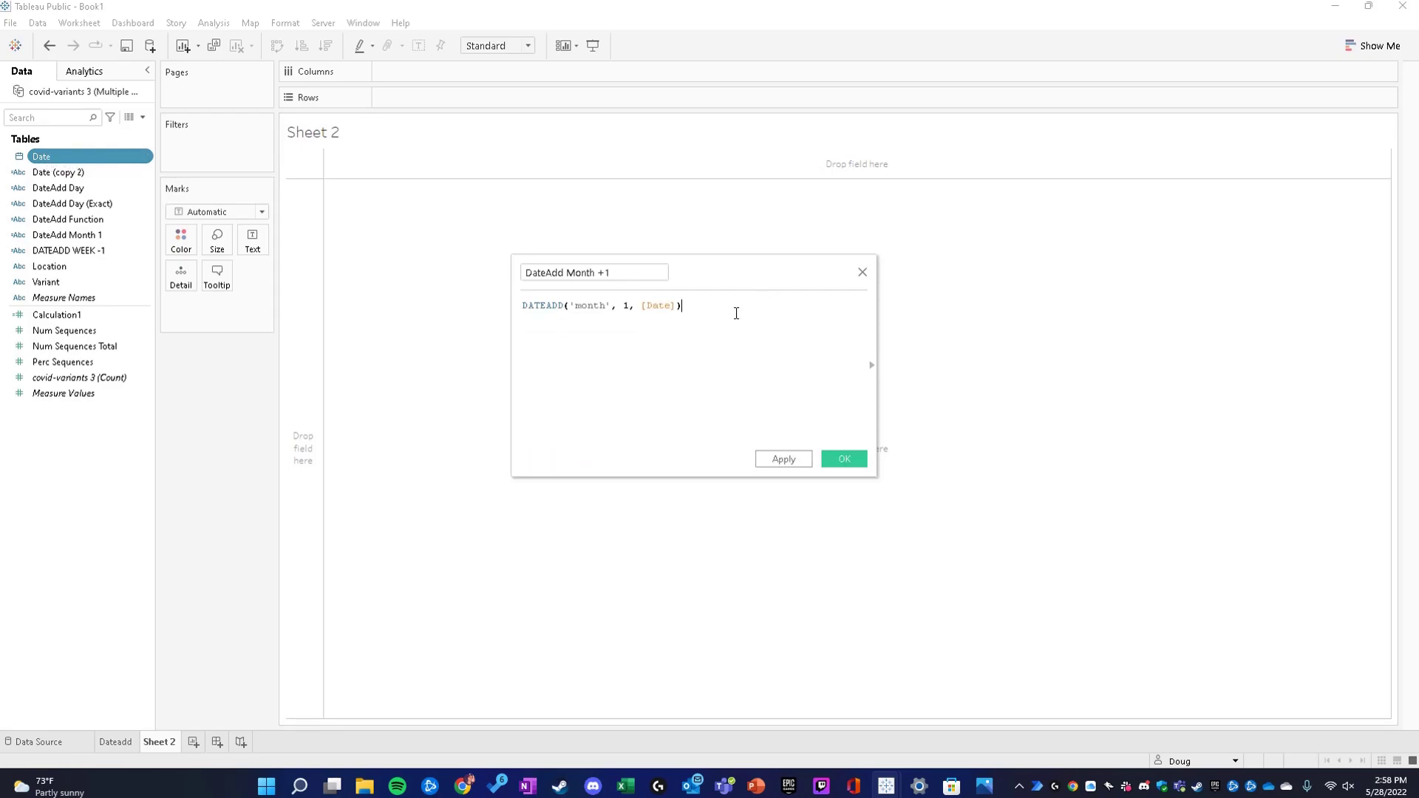
{"action": "left_click", "coordinate": [788, 461]}
Close the calculation editor and change DateAdd Month +1's data type to String.
{"action": "left_click", "coordinate": [842, 460]}
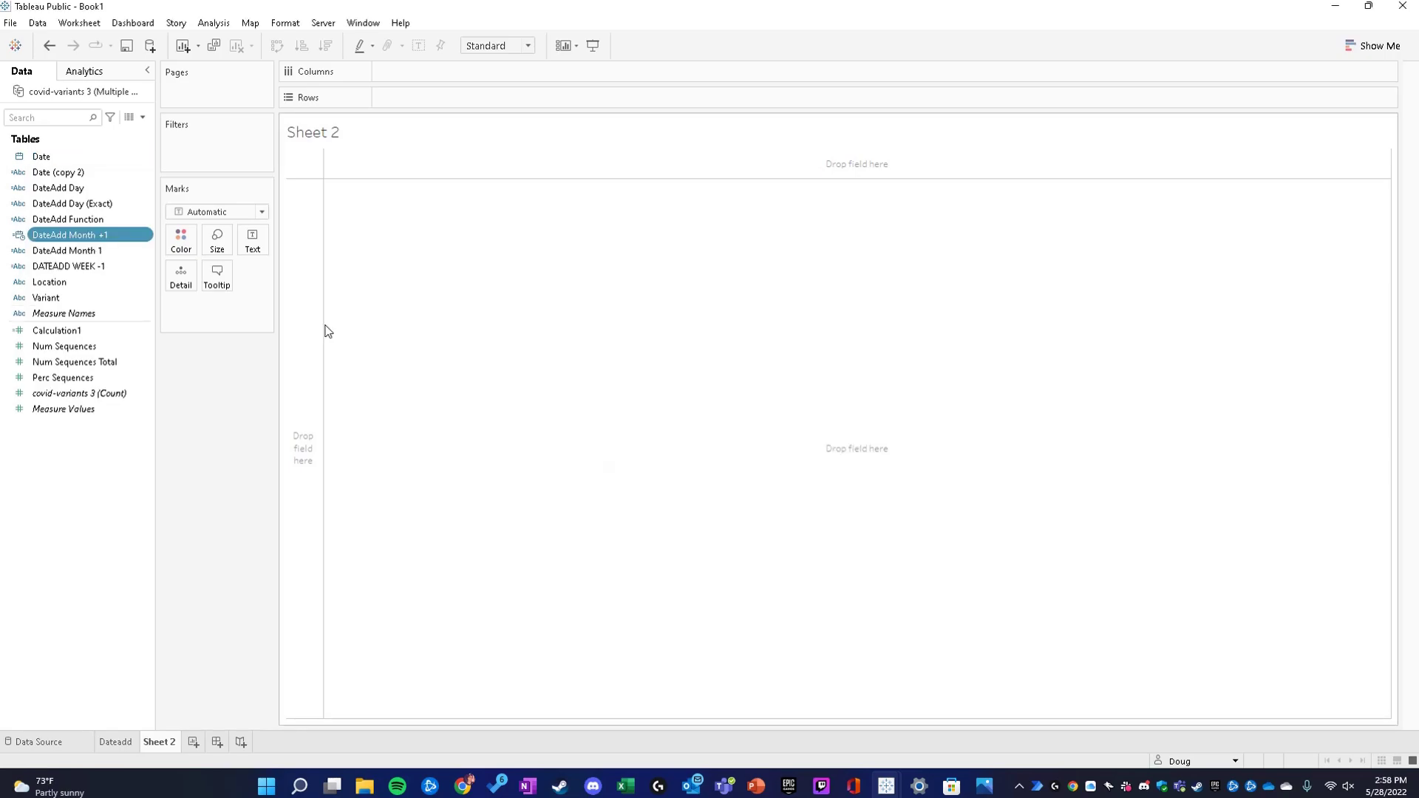
{"action": "right_click", "coordinate": [87, 236]}
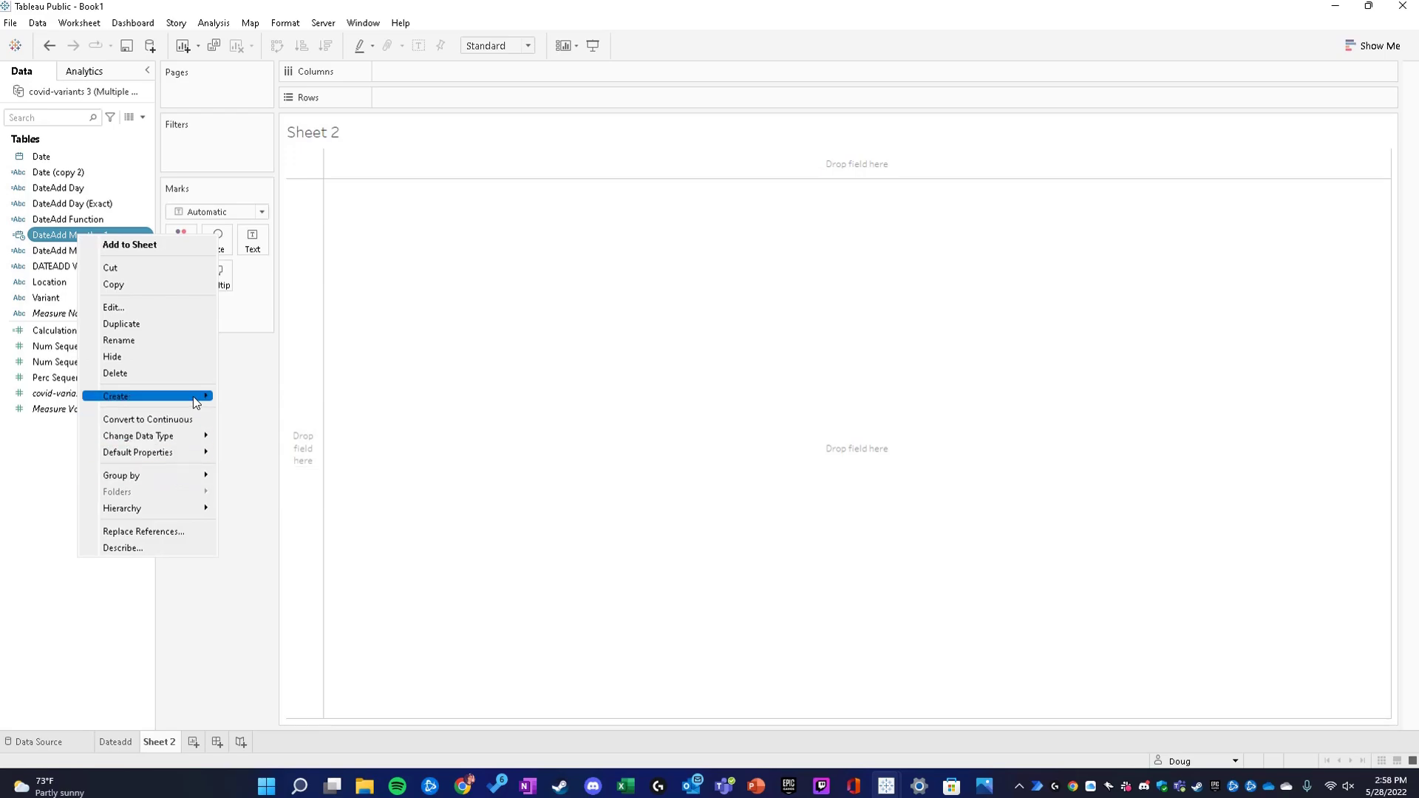
{"action": "mouse_move", "coordinate": [196, 401]}
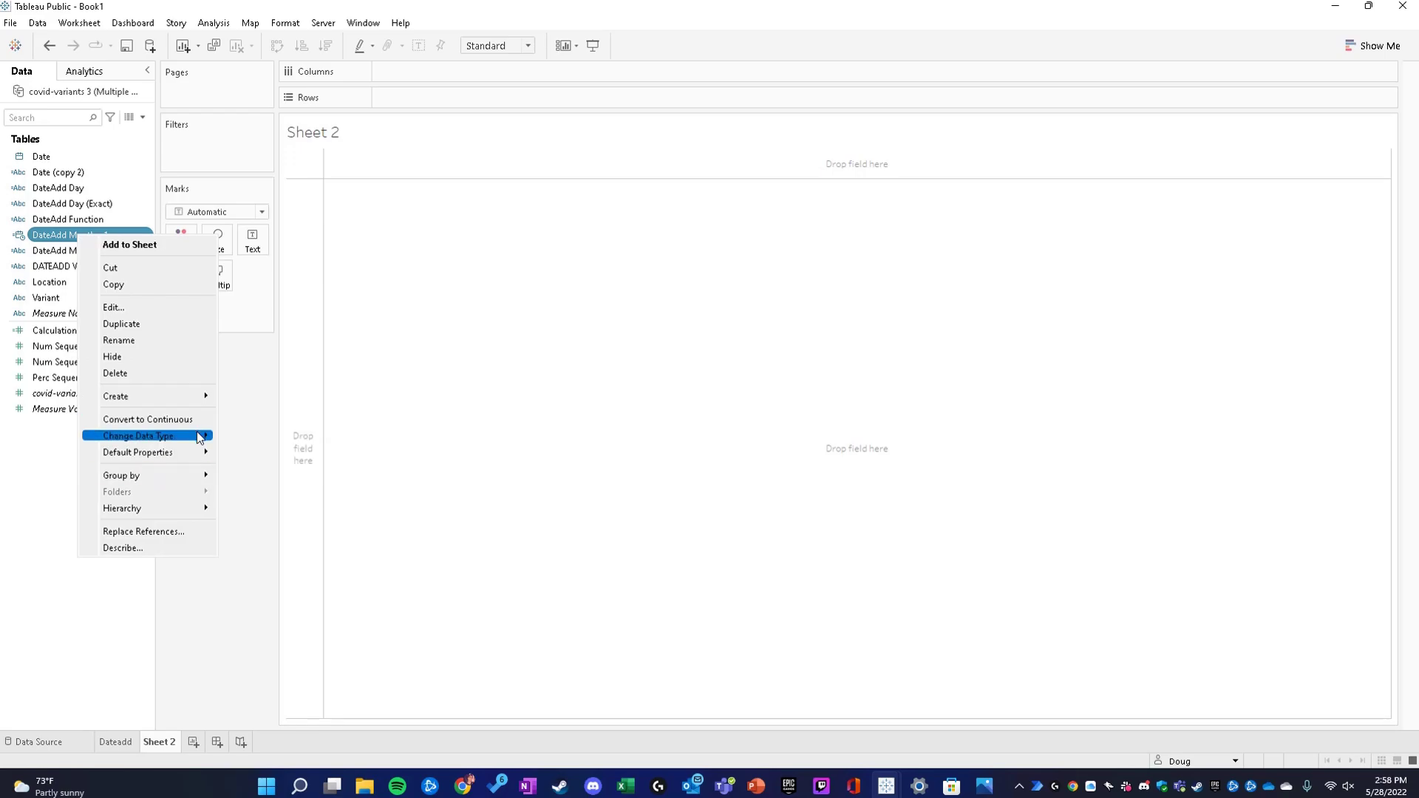
{"action": "mouse_move", "coordinate": [198, 437]}
{"action": "left_click", "coordinate": [264, 503]}
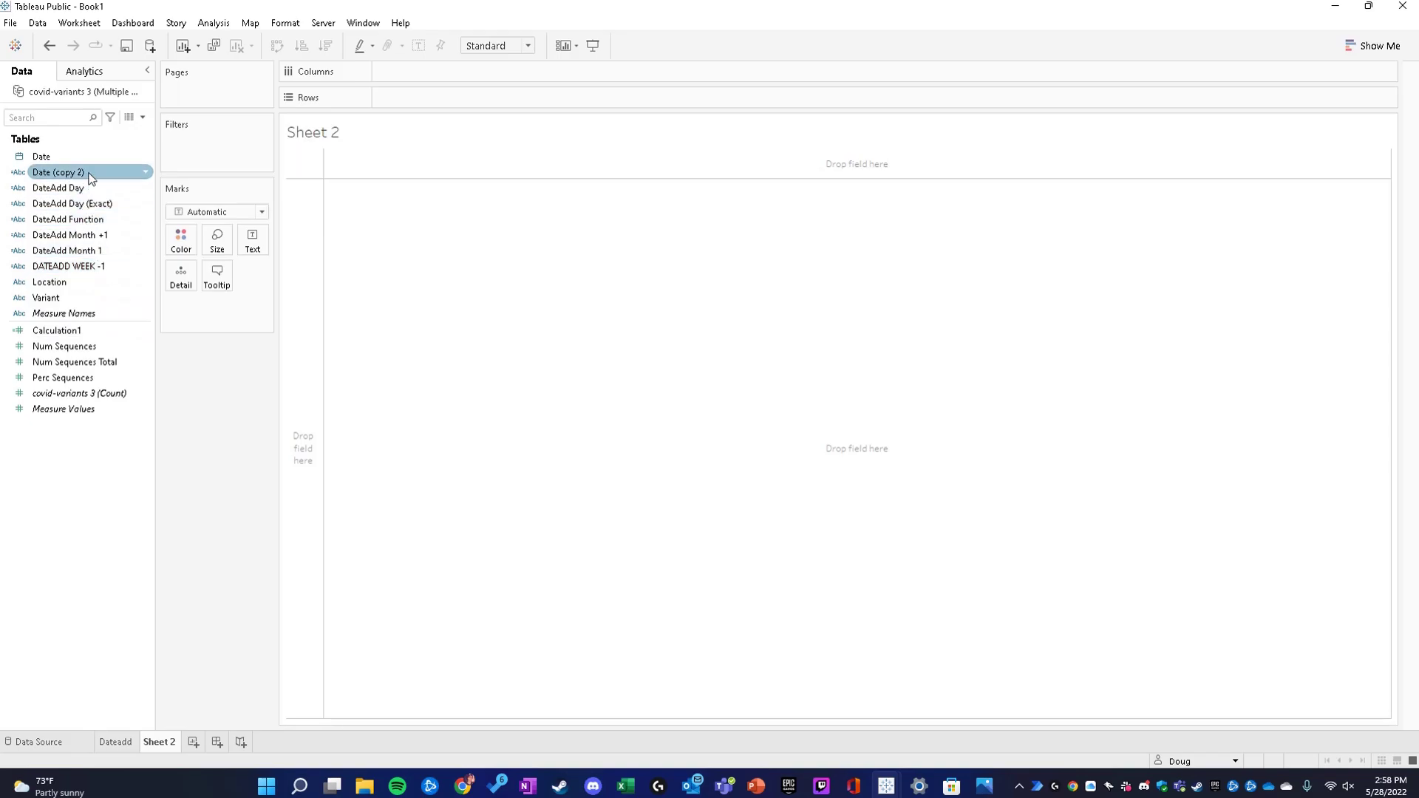
Put Date (copy 2) and DateAdd Month +1 on Rows as side-by-side table columns.
{"action": "left_click_drag", "start_coordinate": [90, 178], "coordinate": [467, 95]}
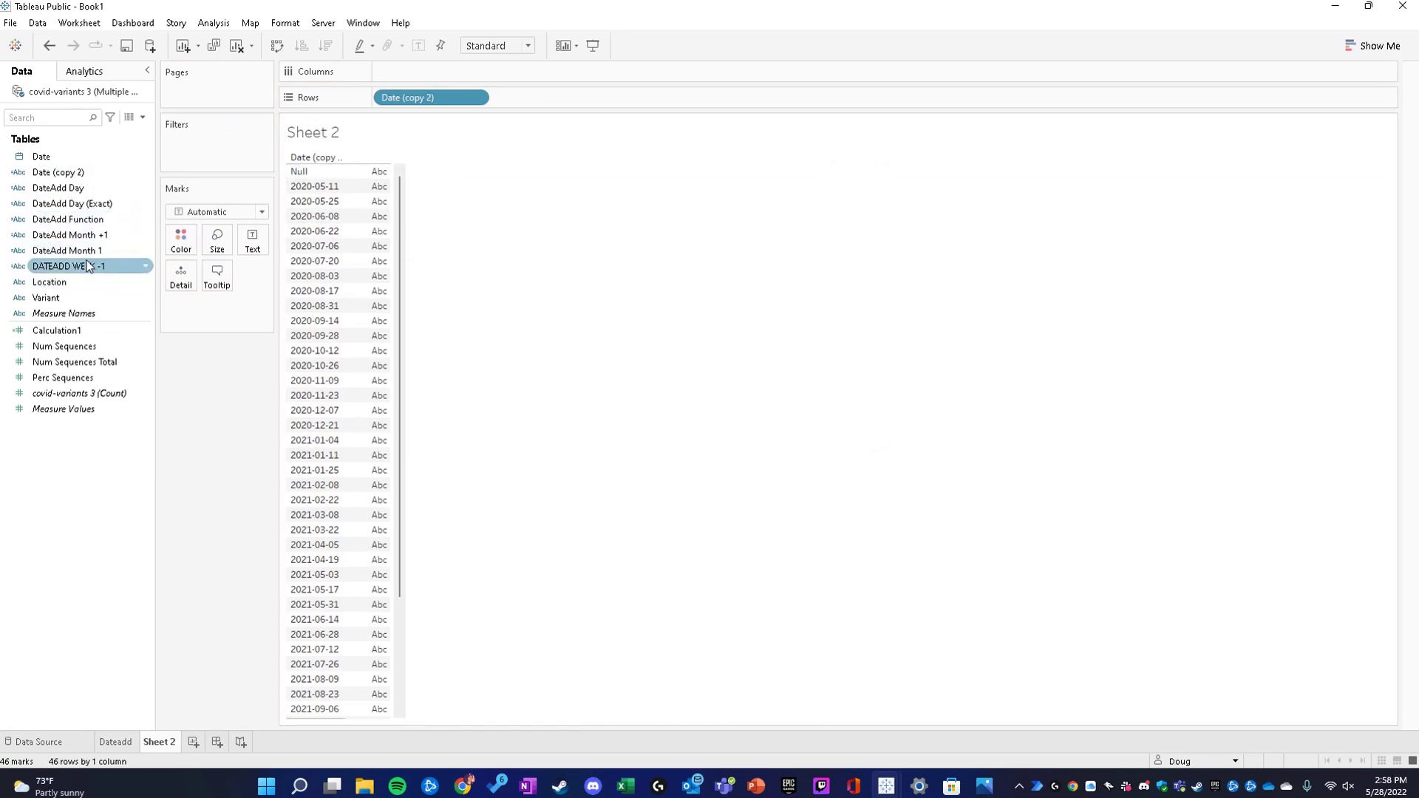
{"action": "left_click", "coordinate": [142, 227]}
{"action": "left_click_drag", "start_coordinate": [141, 230], "coordinate": [534, 98]}
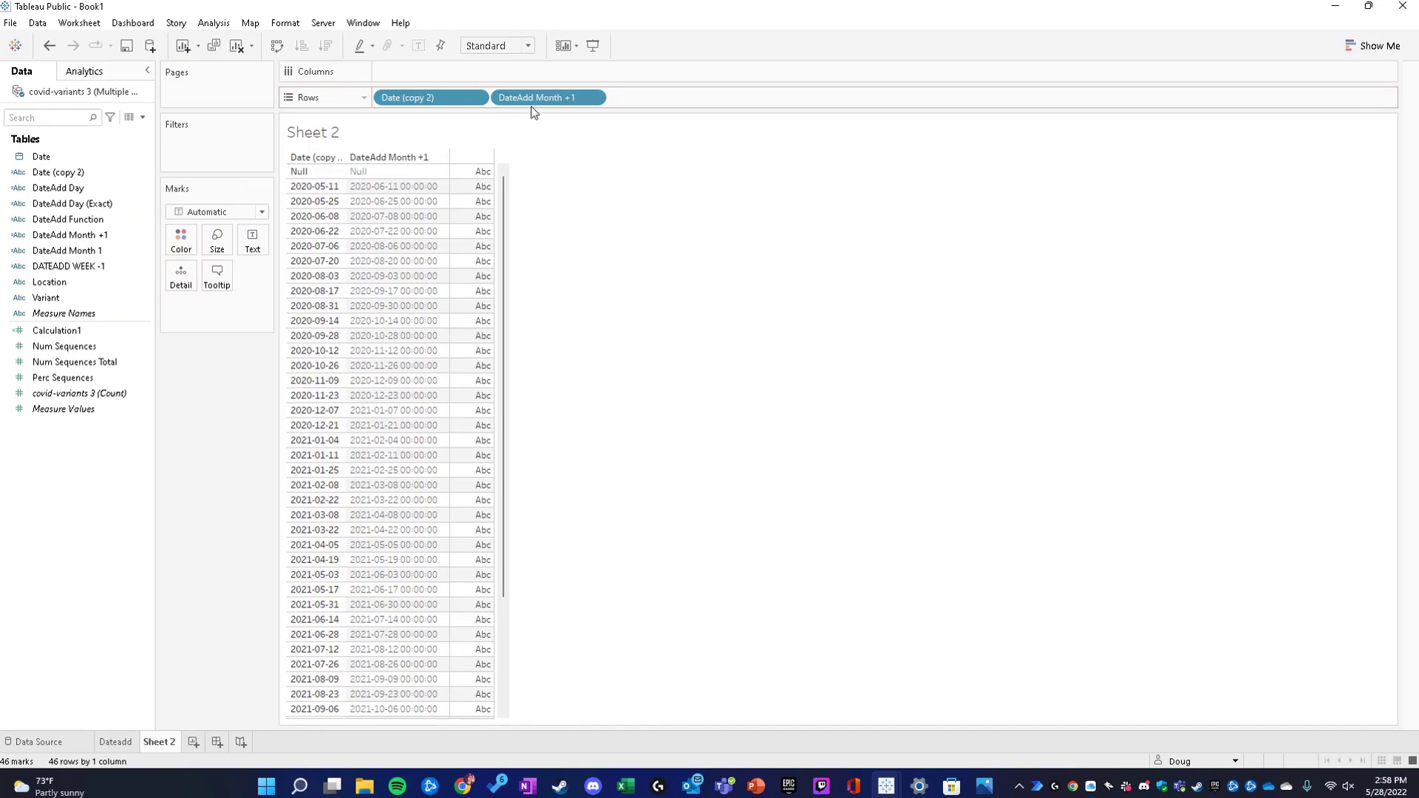
Exclude the Null row, then inspect a few date values such as 2020-06-11 and 2020-06-25.
{"action": "right_click", "coordinate": [317, 178]}
{"action": "left_click", "coordinate": [355, 202]}
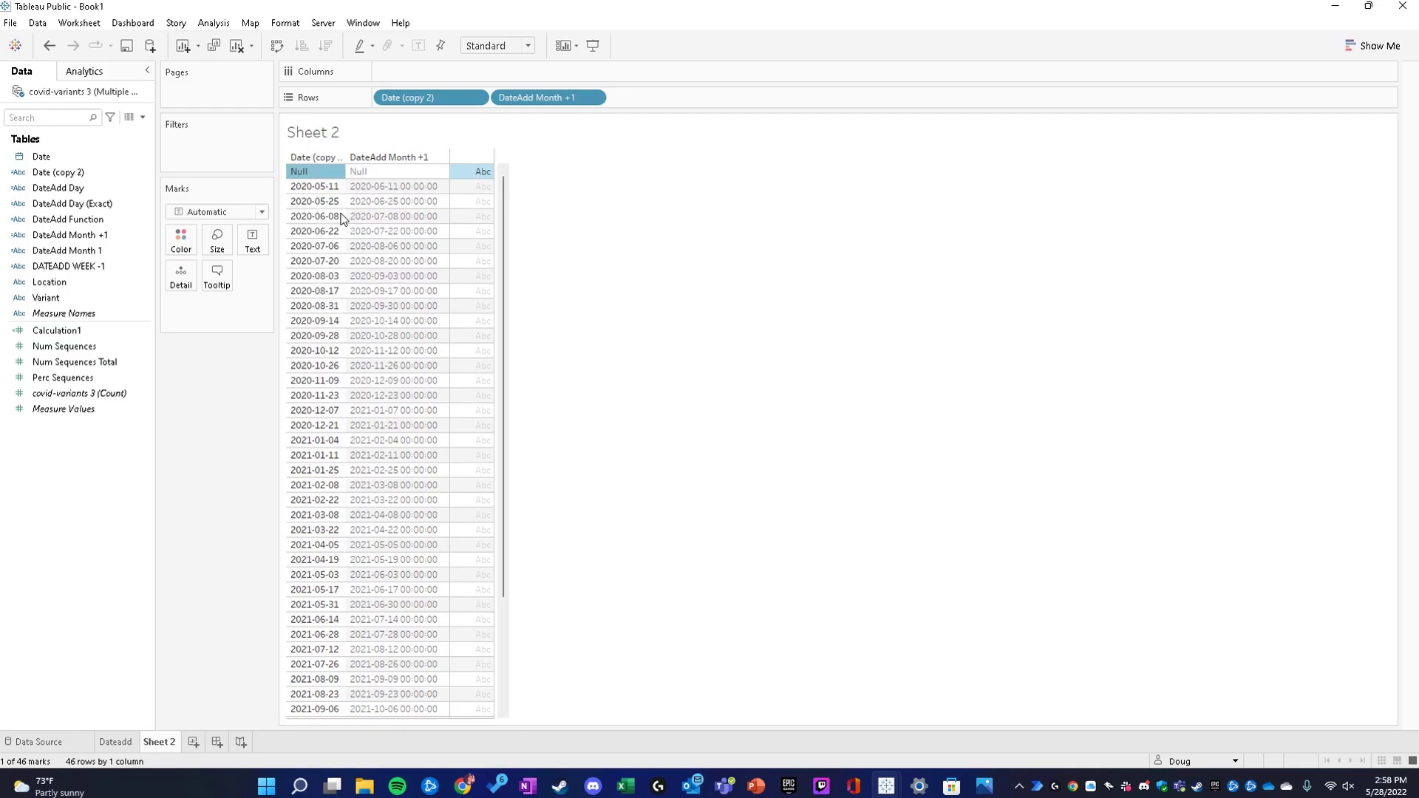
{"action": "left_click", "coordinate": [318, 174]}
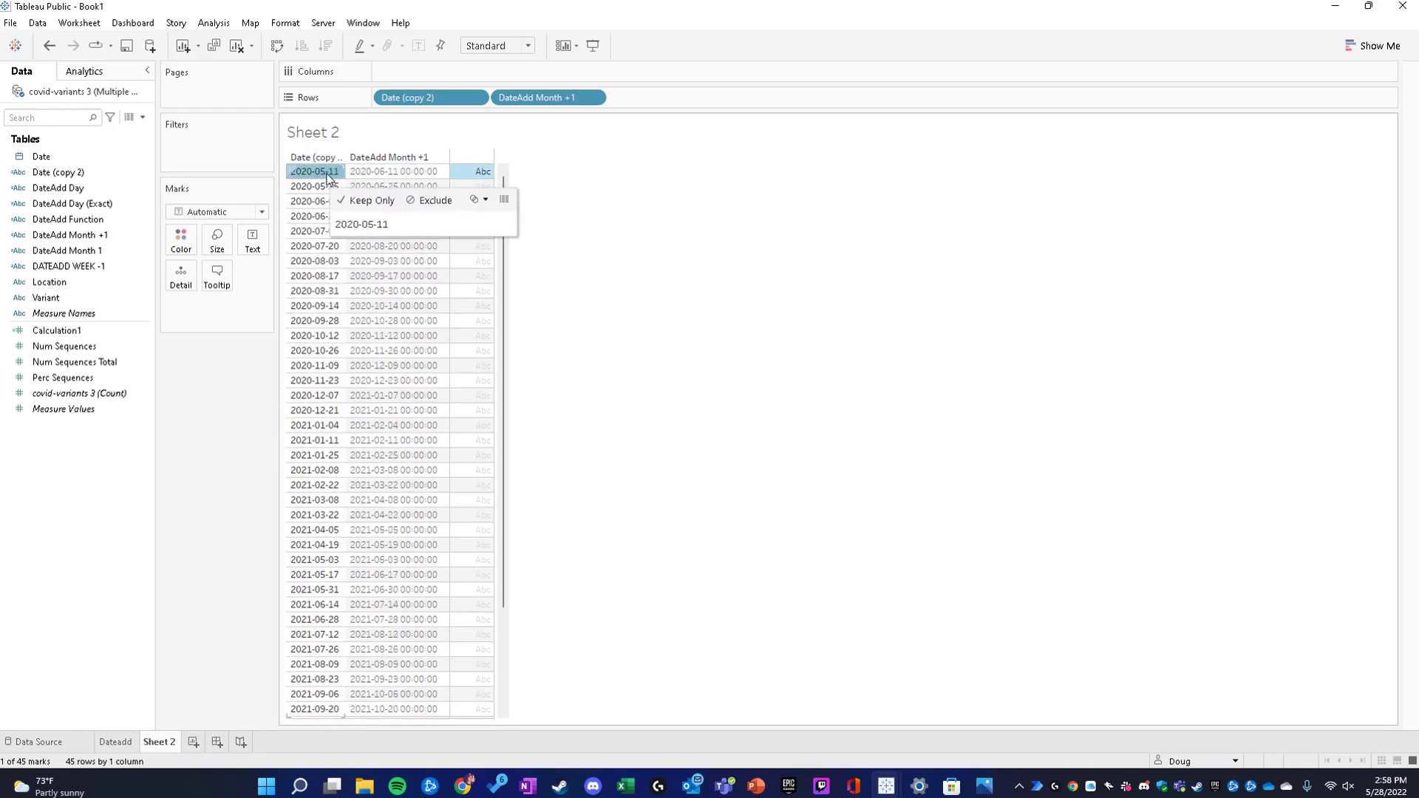
{"action": "left_click", "coordinate": [383, 172]}
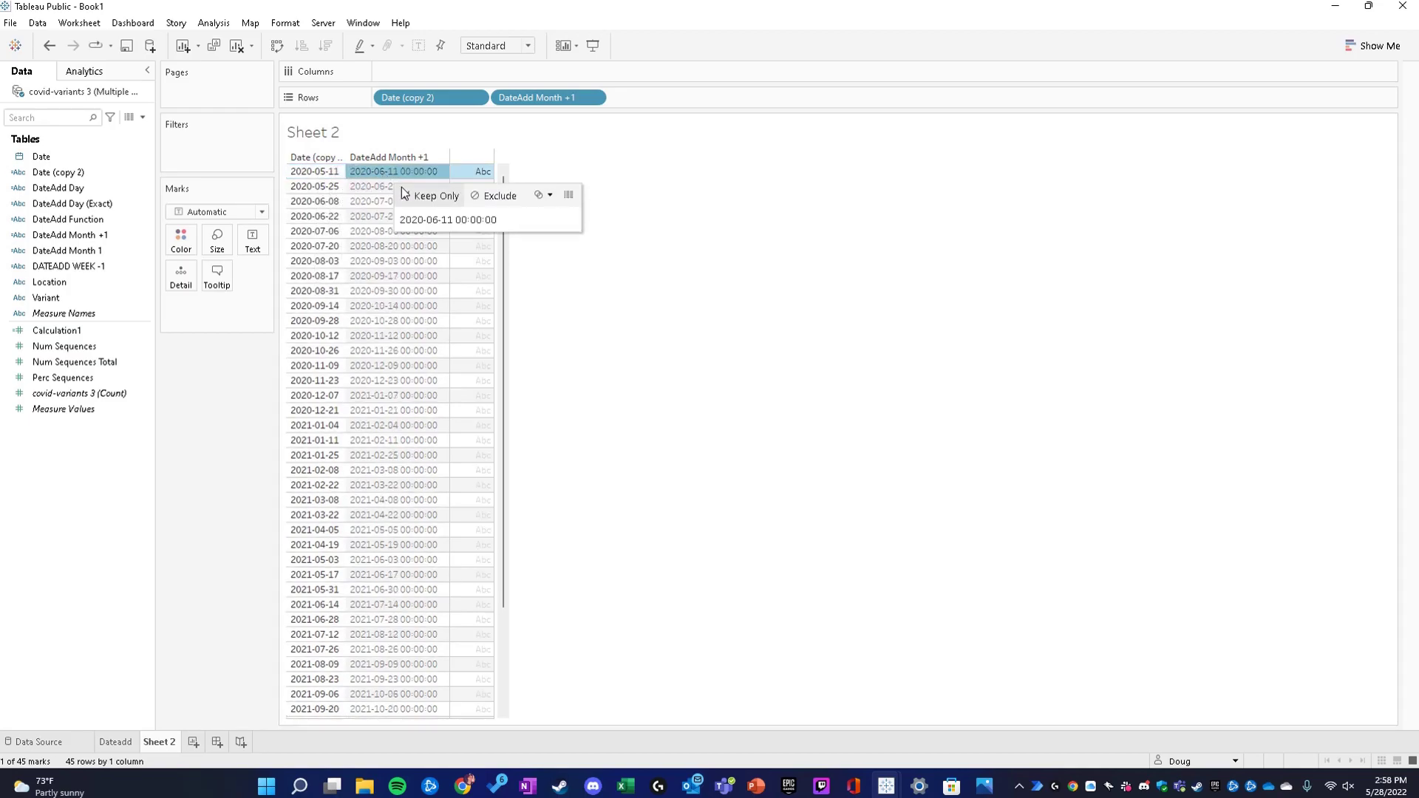
{"action": "left_click", "coordinate": [391, 187]}
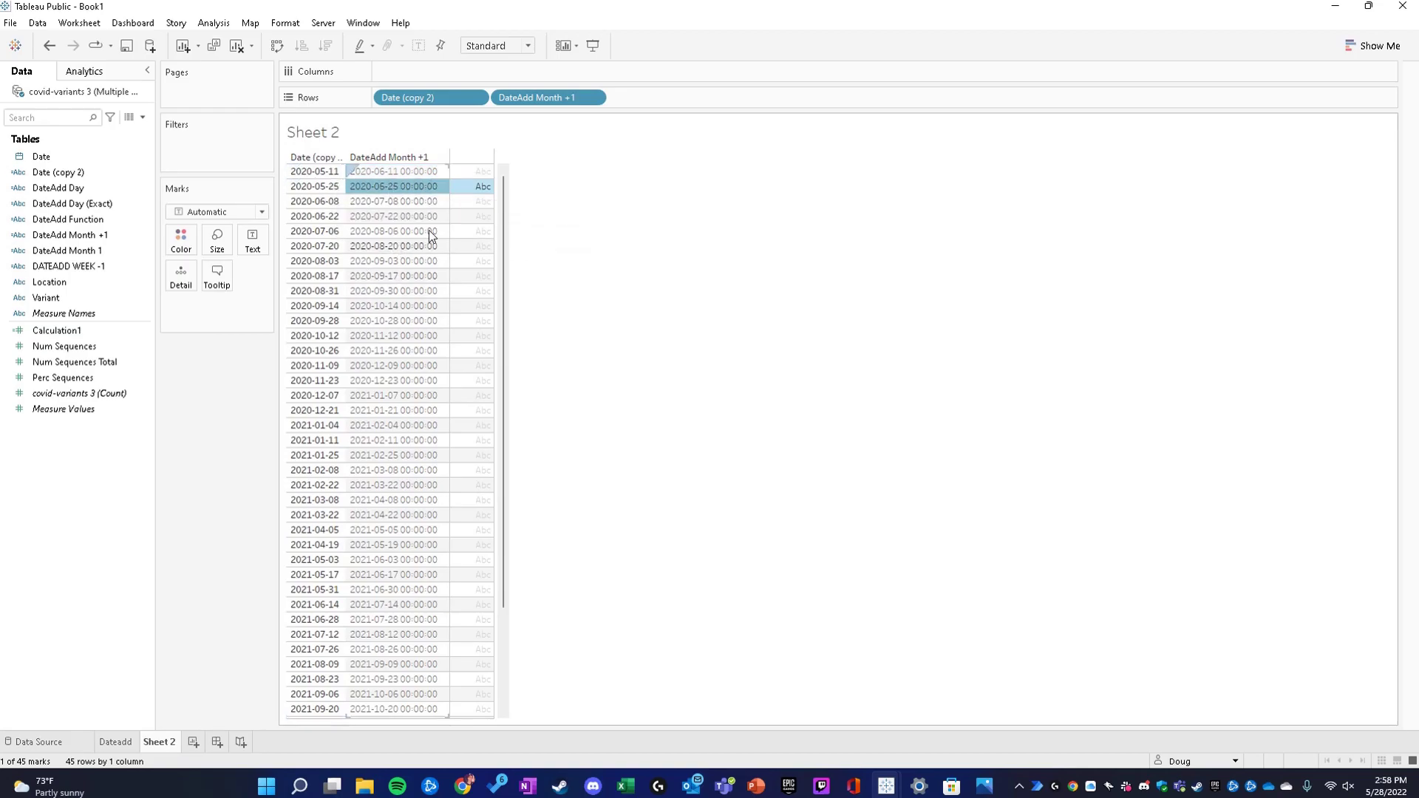
{"action": "left_click", "coordinate": [598, 204]}
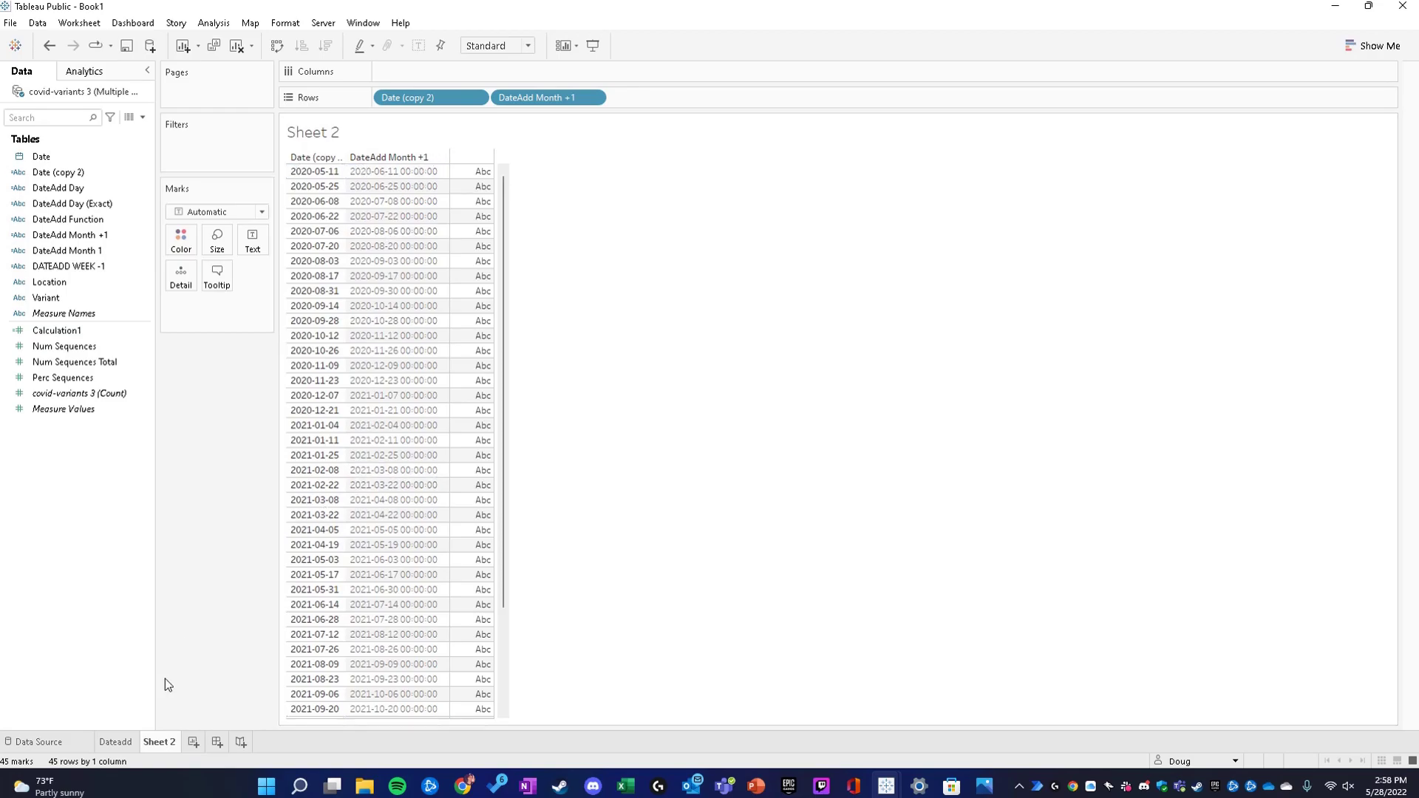
Switch to the Dateadd sheet and review the DateAdd Function formula without changing it.
{"action": "left_click", "coordinate": [117, 741]}
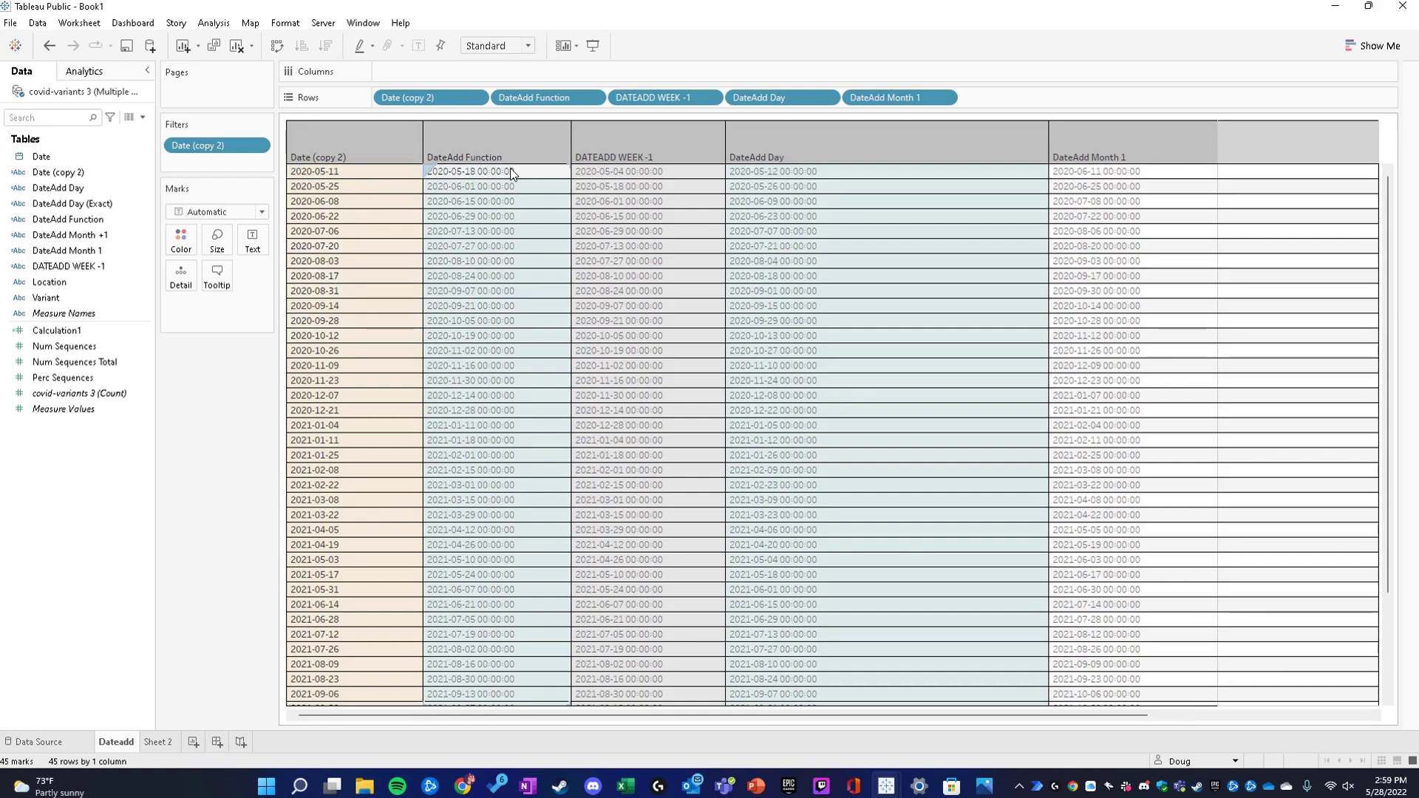
{"action": "left_click", "coordinate": [107, 220]}
{"action": "right_click", "coordinate": [107, 219]}
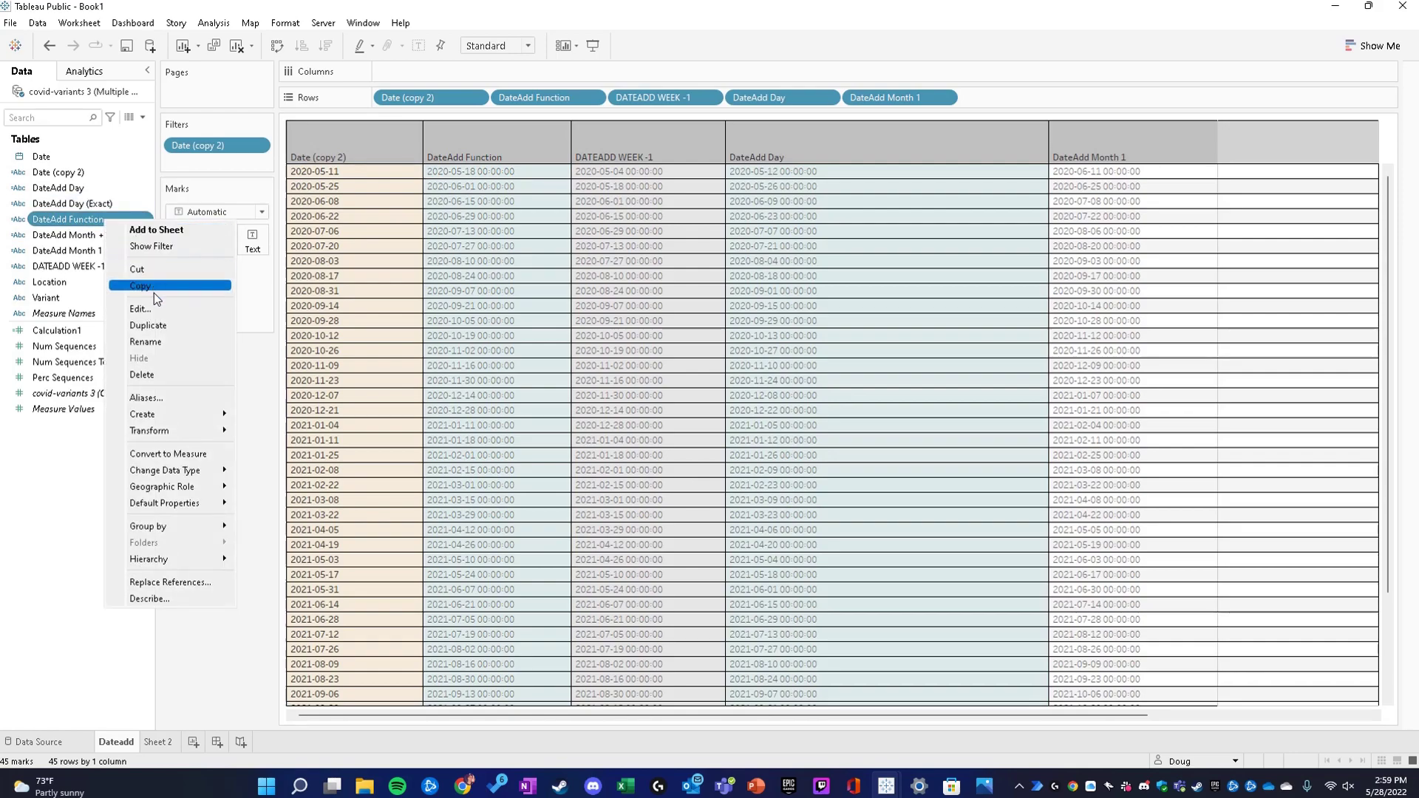
{"action": "left_click", "coordinate": [153, 303]}
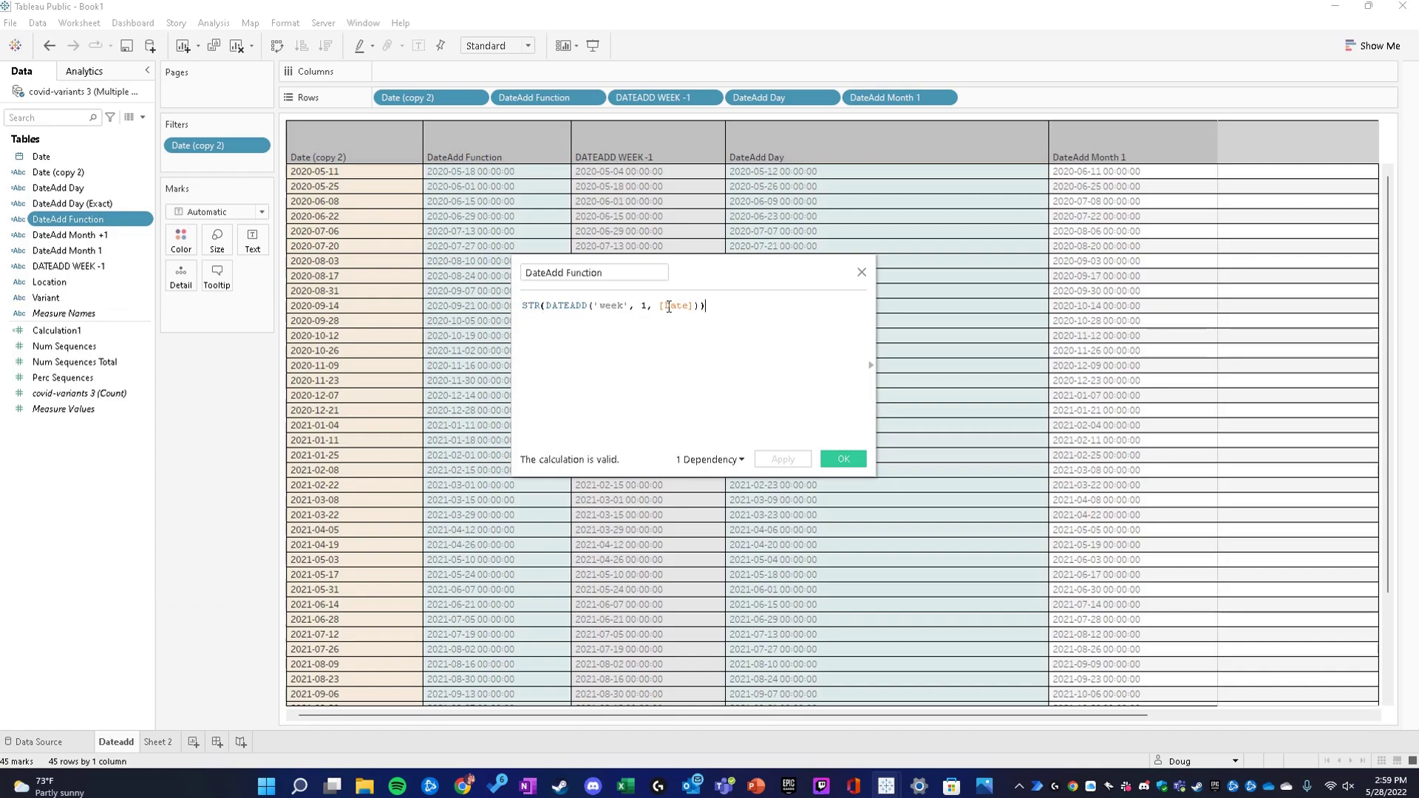
{"action": "left_click", "coordinate": [858, 462]}
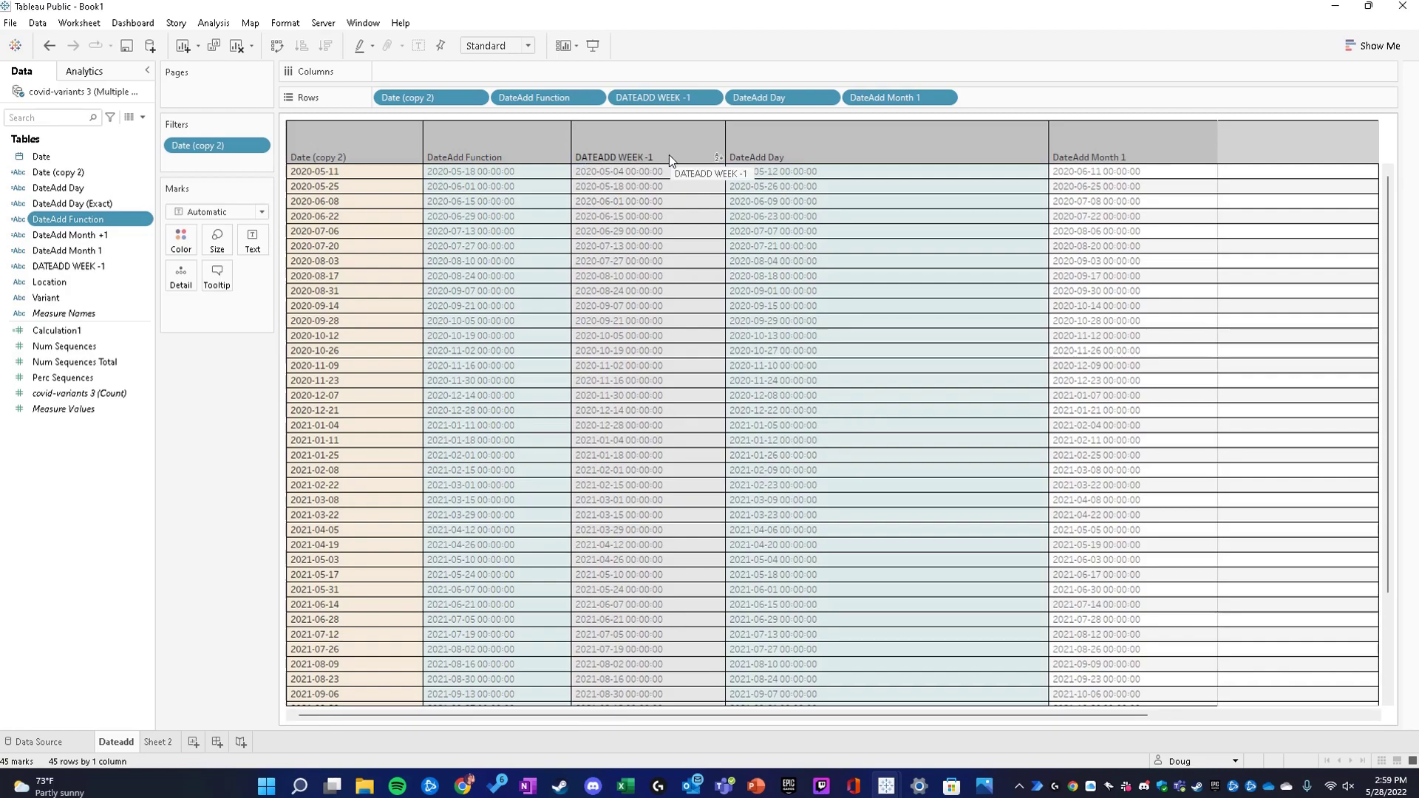
Review the DATEADD WEEK -1 formula and close it unchanged.
{"action": "right_click", "coordinate": [119, 266]}
{"action": "left_click", "coordinate": [168, 351]}
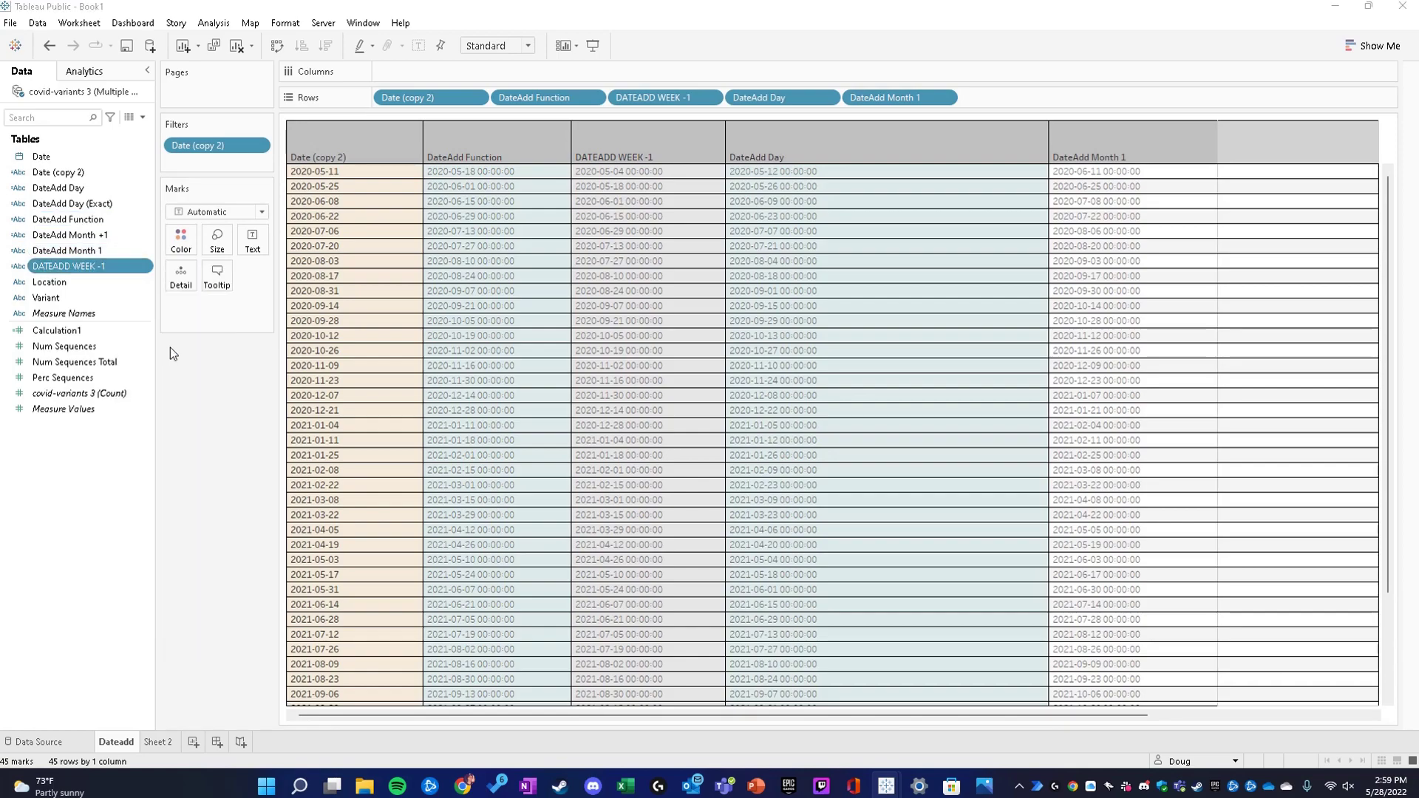
{"action": "left_click", "coordinate": [843, 459]}
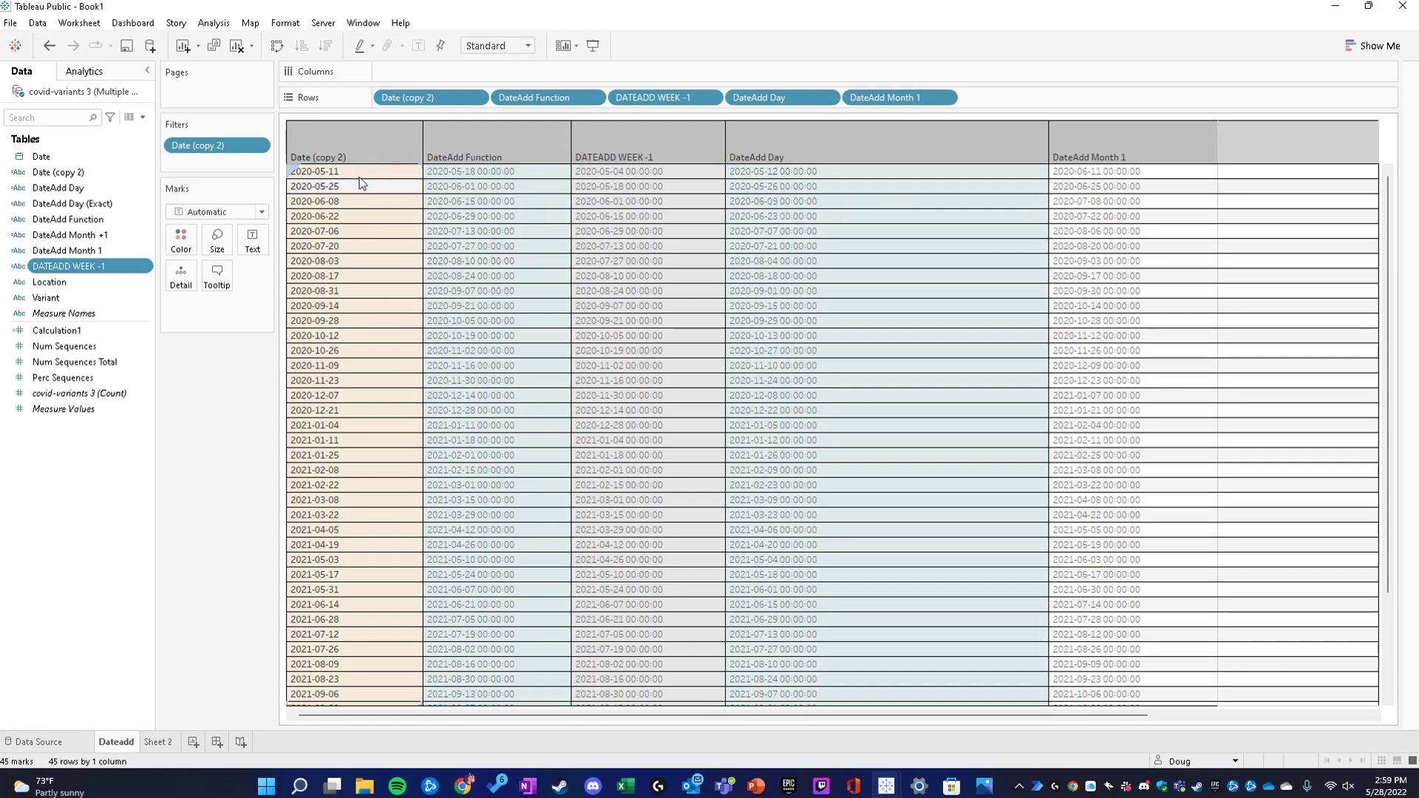
{"action": "right_click", "coordinate": [808, 153]}
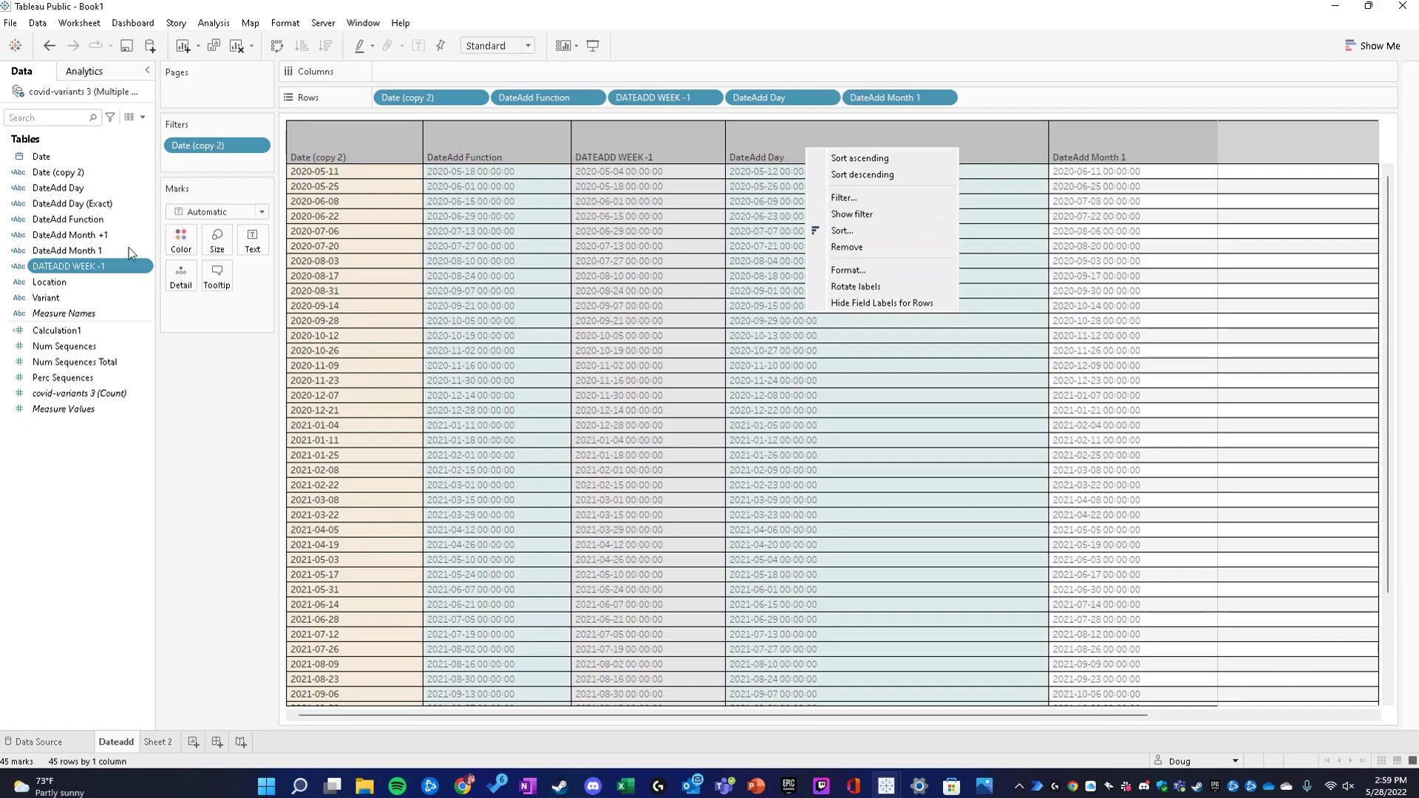
{"action": "right_click", "coordinate": [109, 265]}
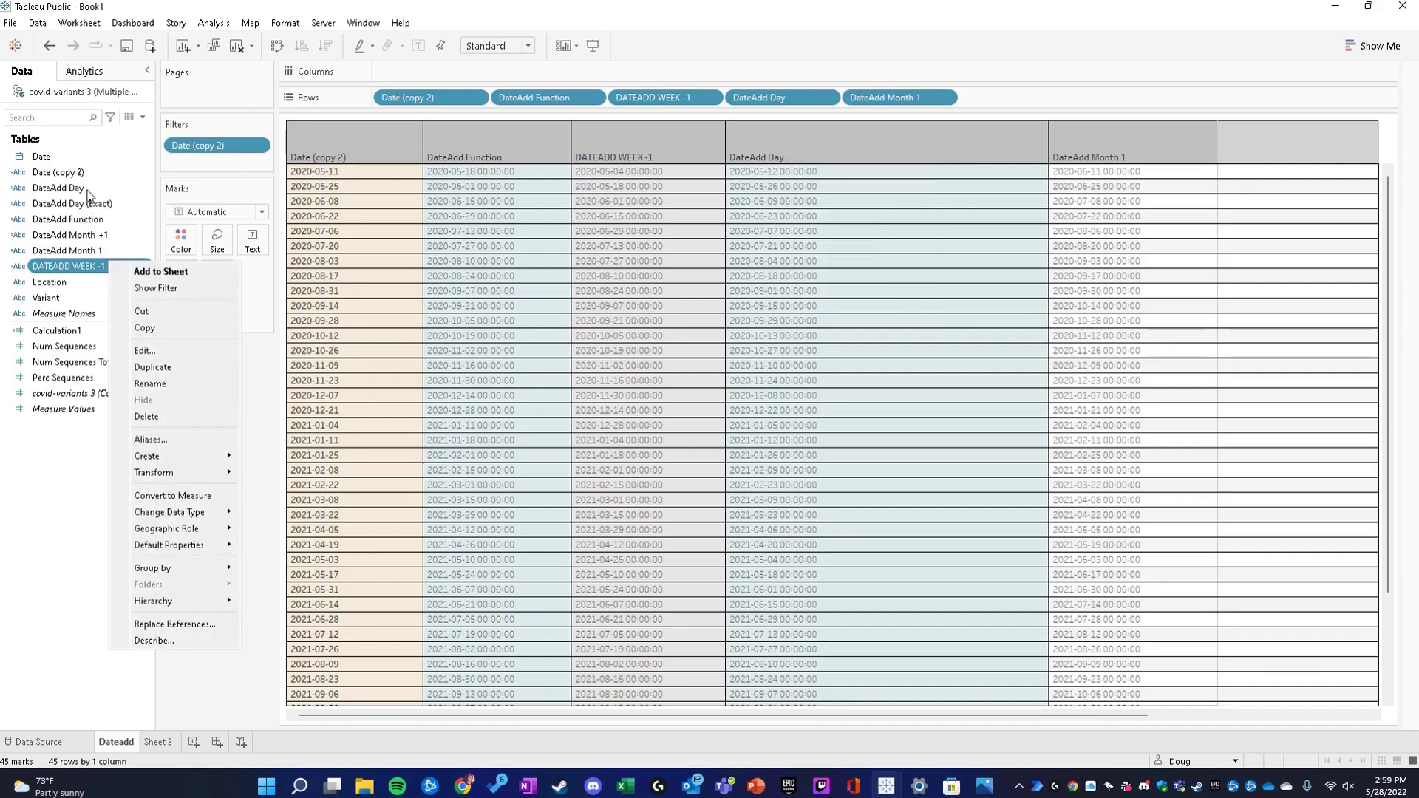
{"action": "right_click", "coordinate": [88, 189]}
{"action": "left_click", "coordinate": [142, 280]}
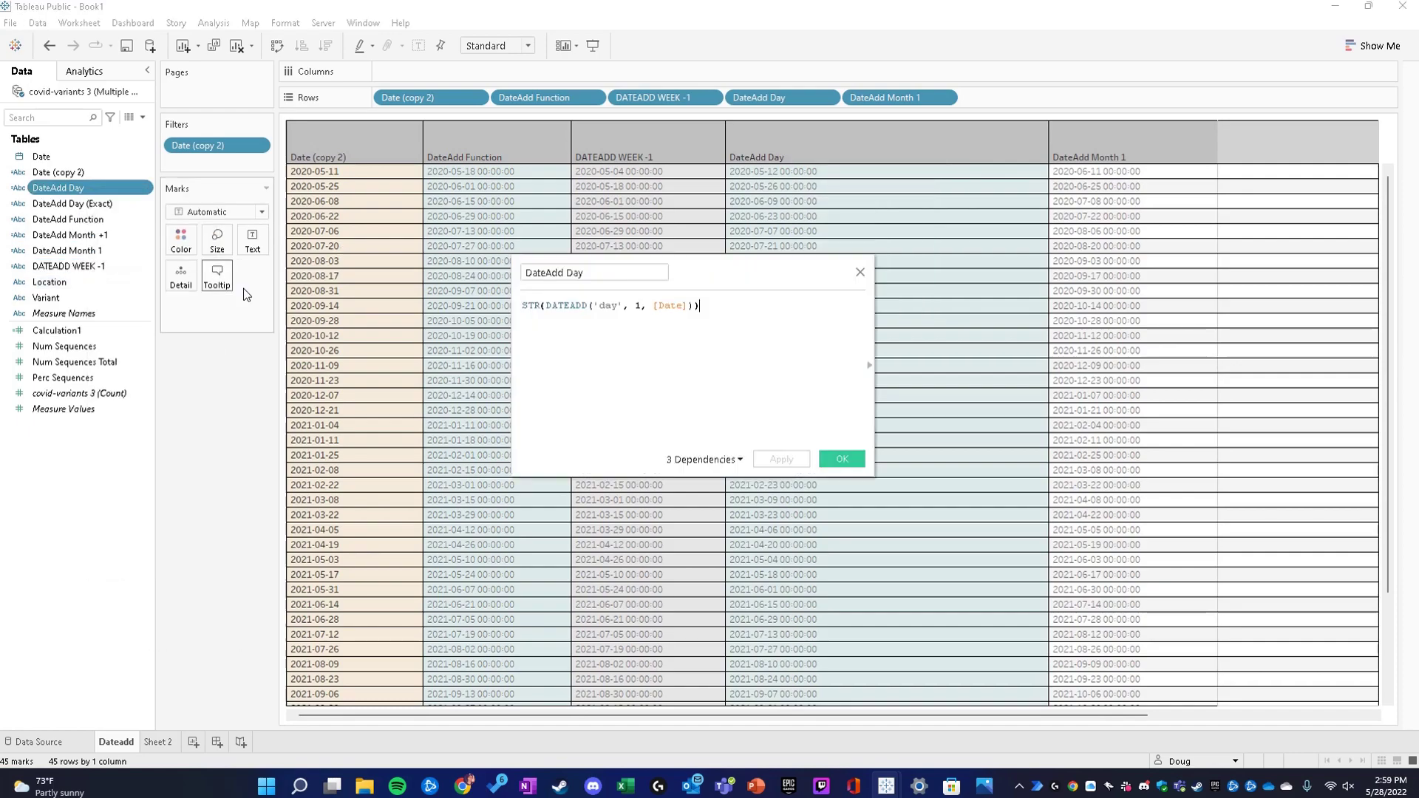
{"action": "left_click", "coordinate": [842, 459]}
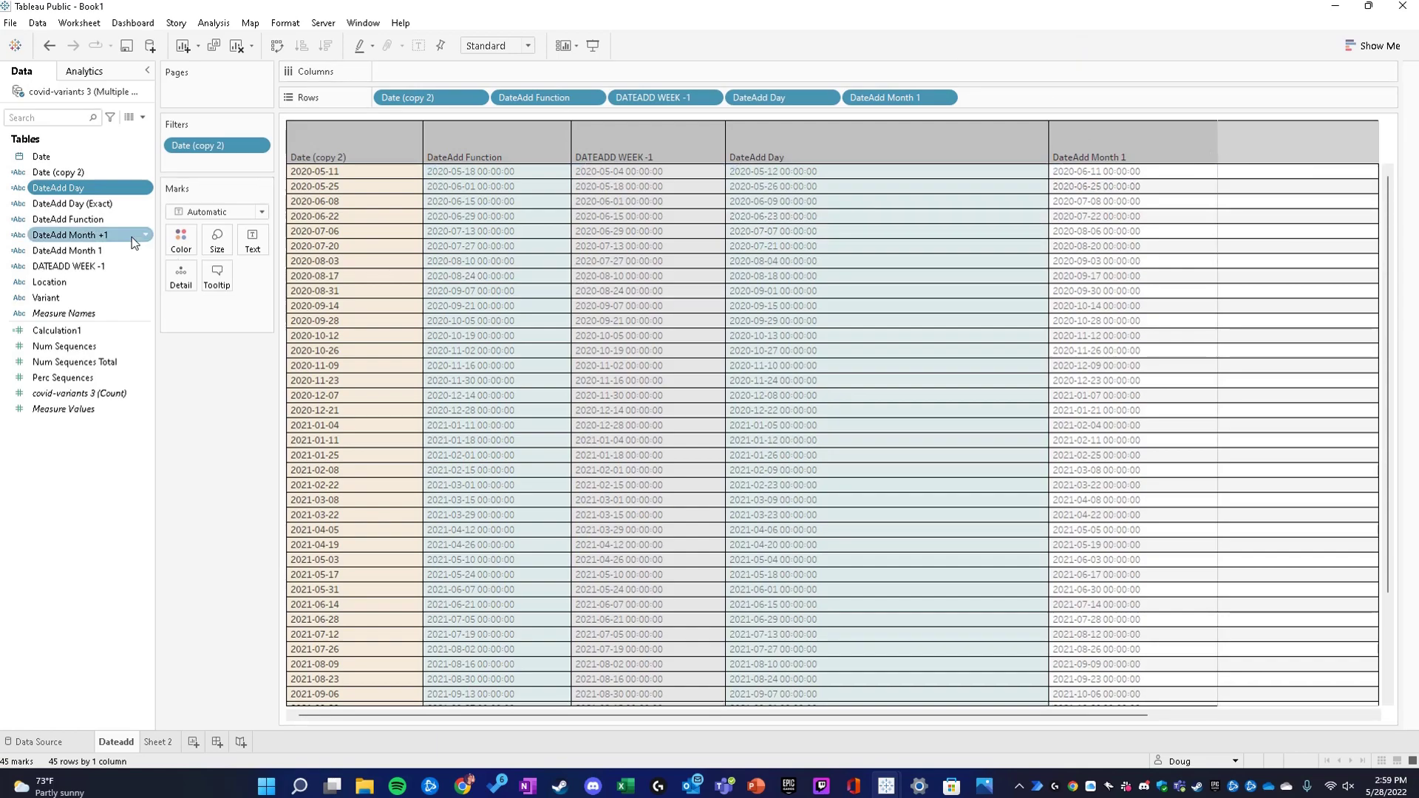
Create calculated field 'DateAdd Year +1' as DATEADD('year', 1, [Date]) from the Date field and apply it.
{"action": "right_click", "coordinate": [69, 163]}
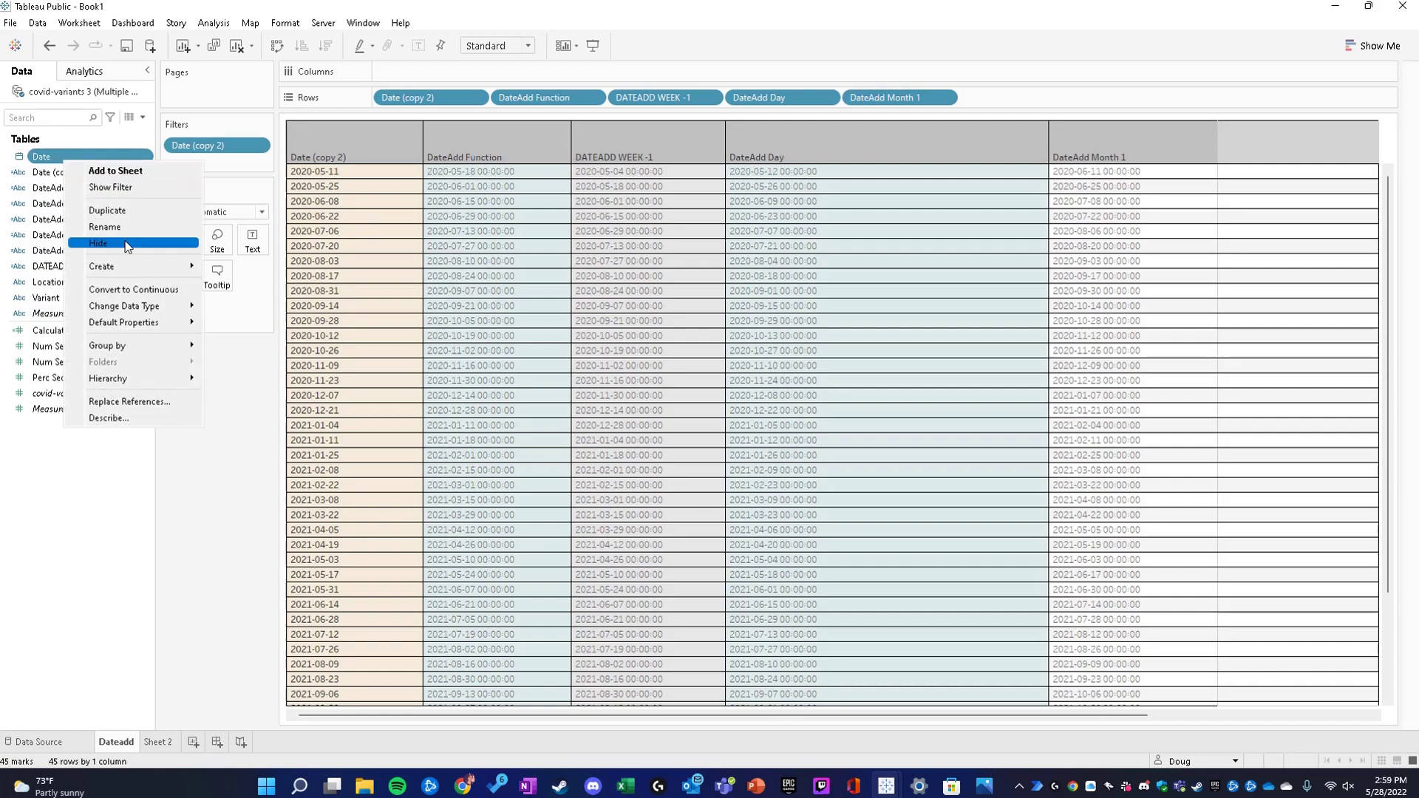
{"action": "mouse_move", "coordinate": [122, 268]}
{"action": "left_click", "coordinate": [235, 267]}
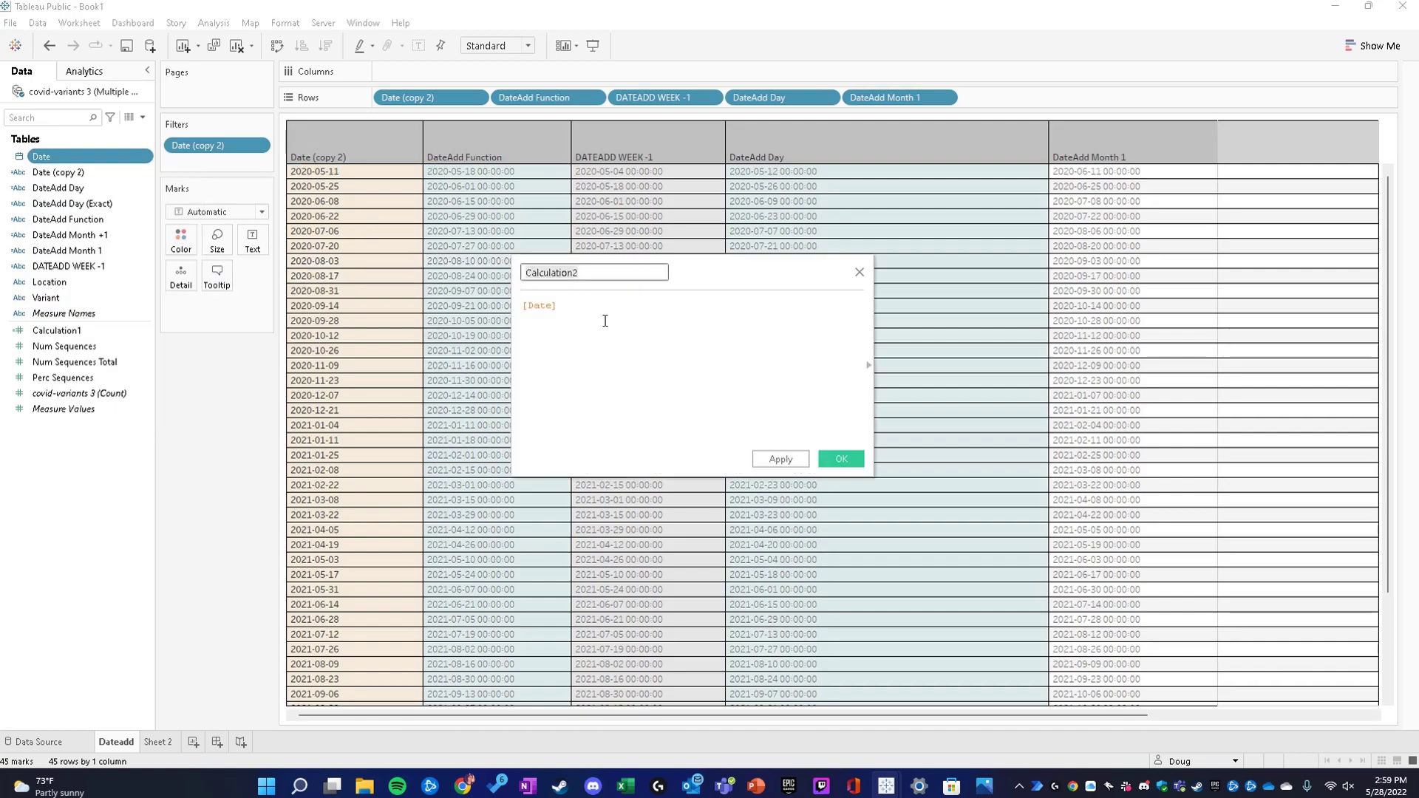
{"action": "type", "text": "DateAdd "}
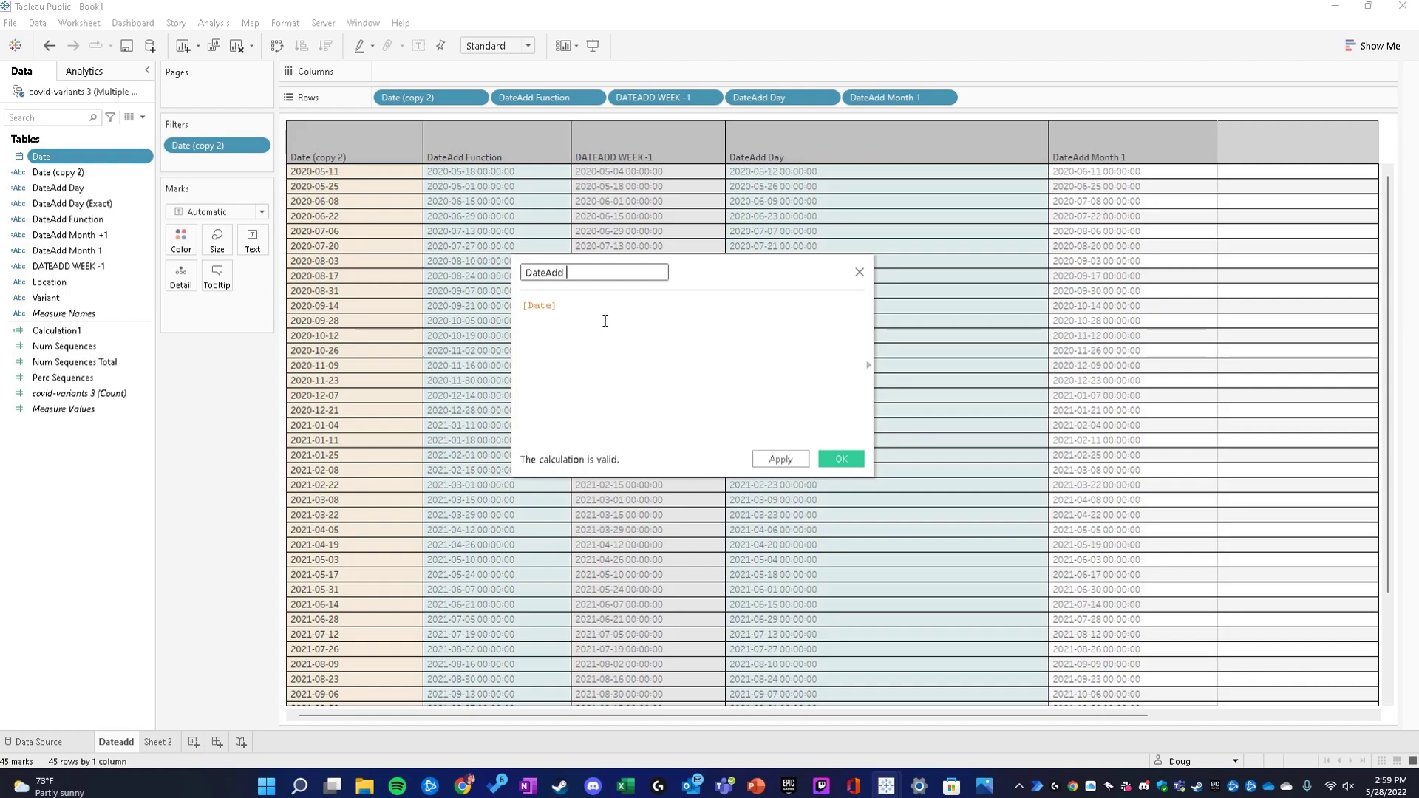
{"action": "type", "text": "Year +1"}
{"action": "key", "text": "Tab"}
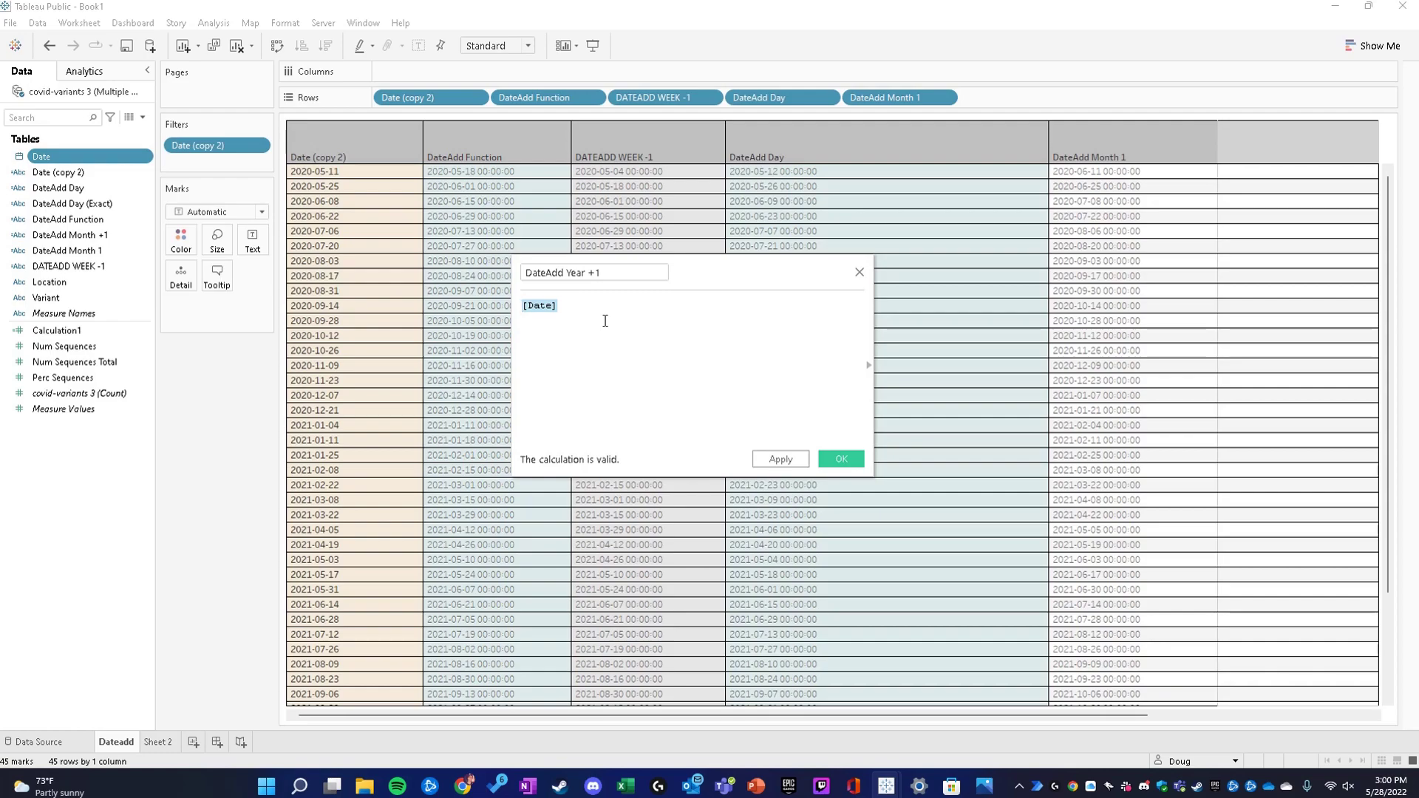
{"action": "type", "text": "De"}
{"action": "type", "text": "add"}
{"action": "key", "text": "Return"}
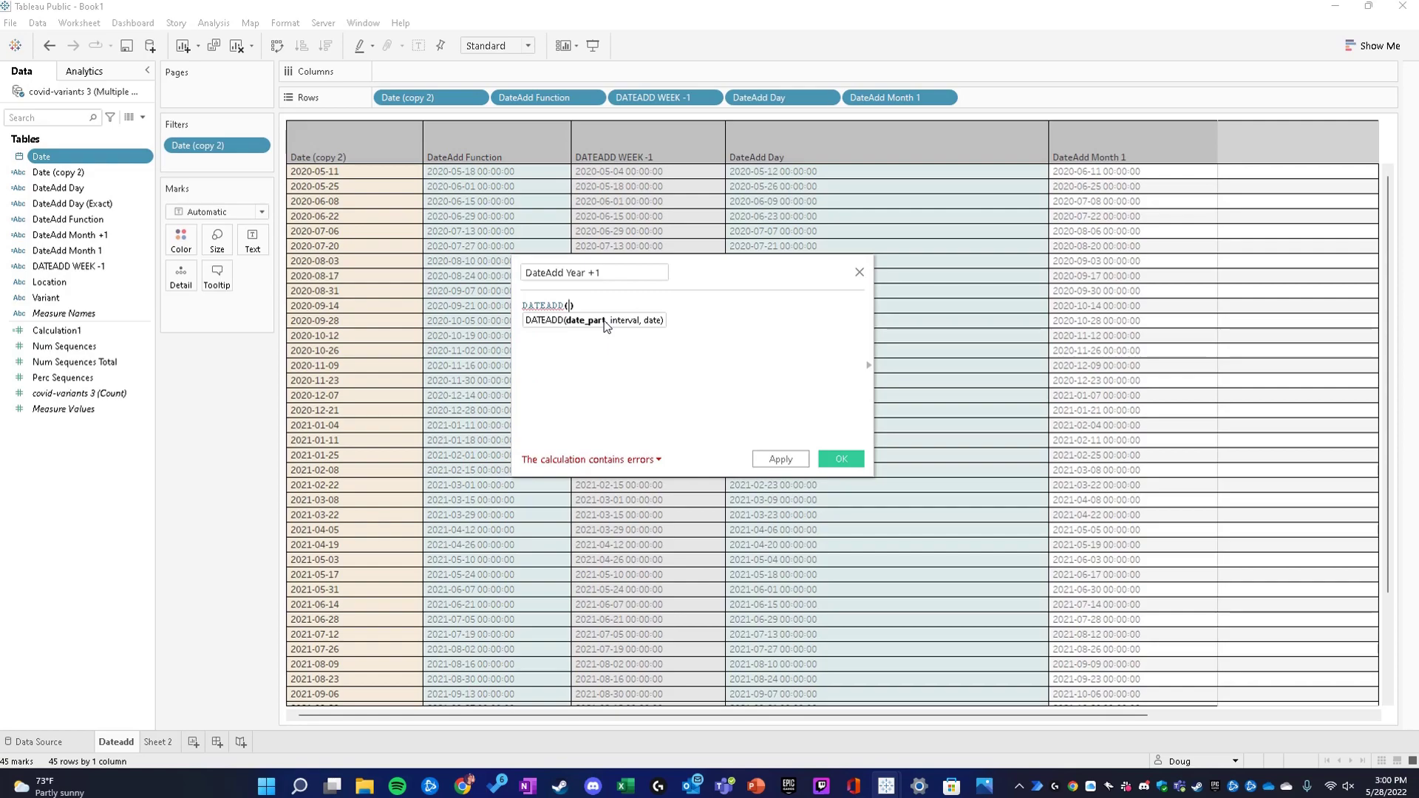
{"action": "type", "text": "'year"}
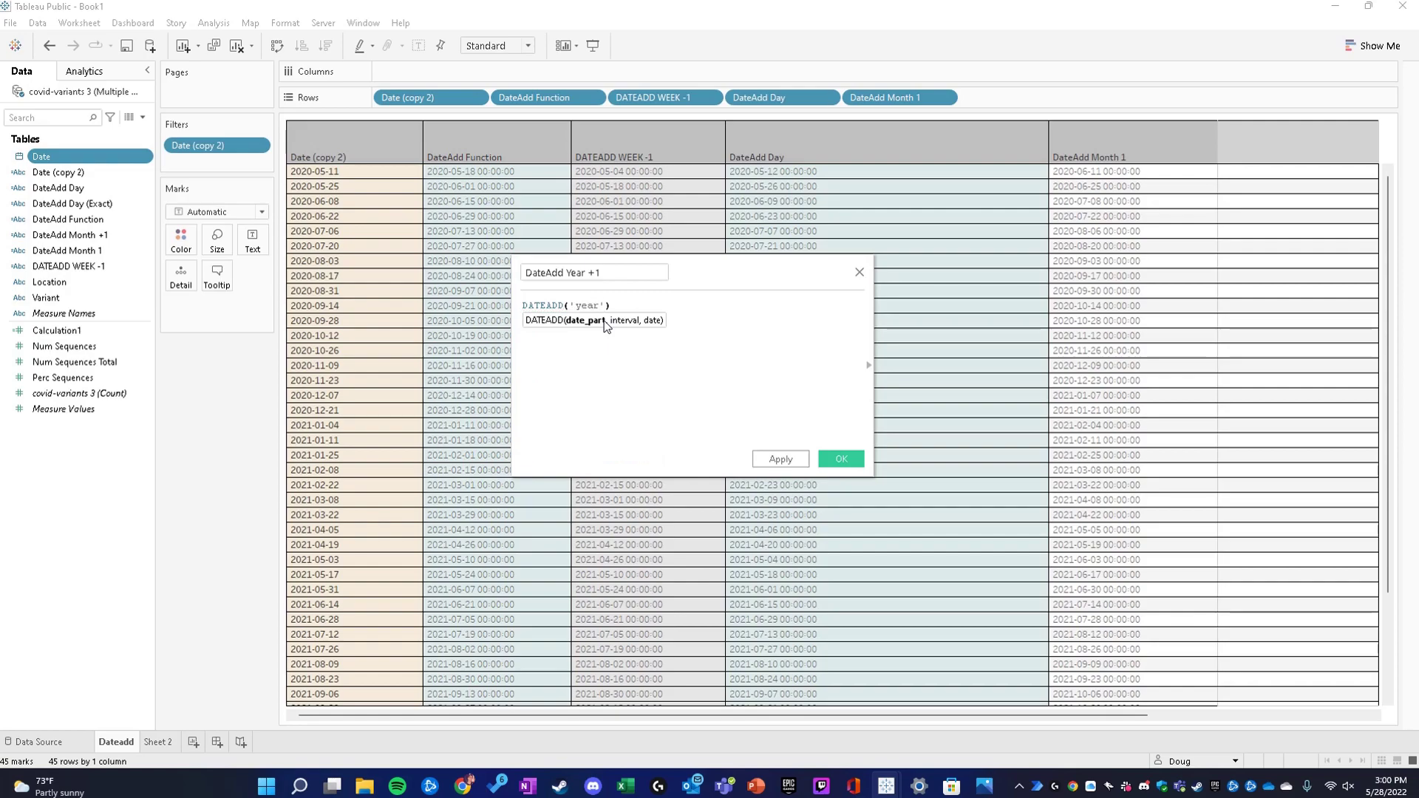
{"action": "type", "text": ", 1, "}
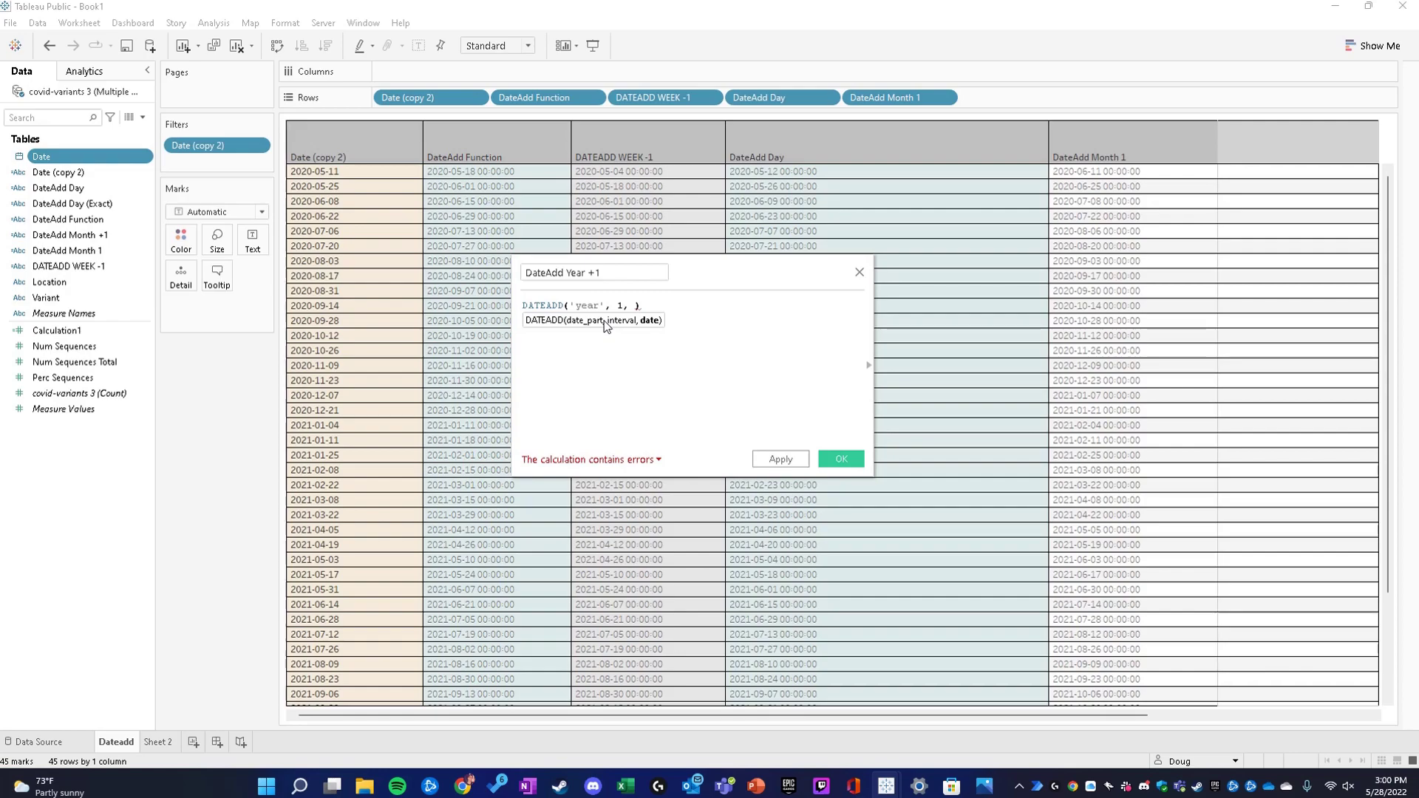
{"action": "type", "text": "dat"}
{"action": "key", "text": "Return"}
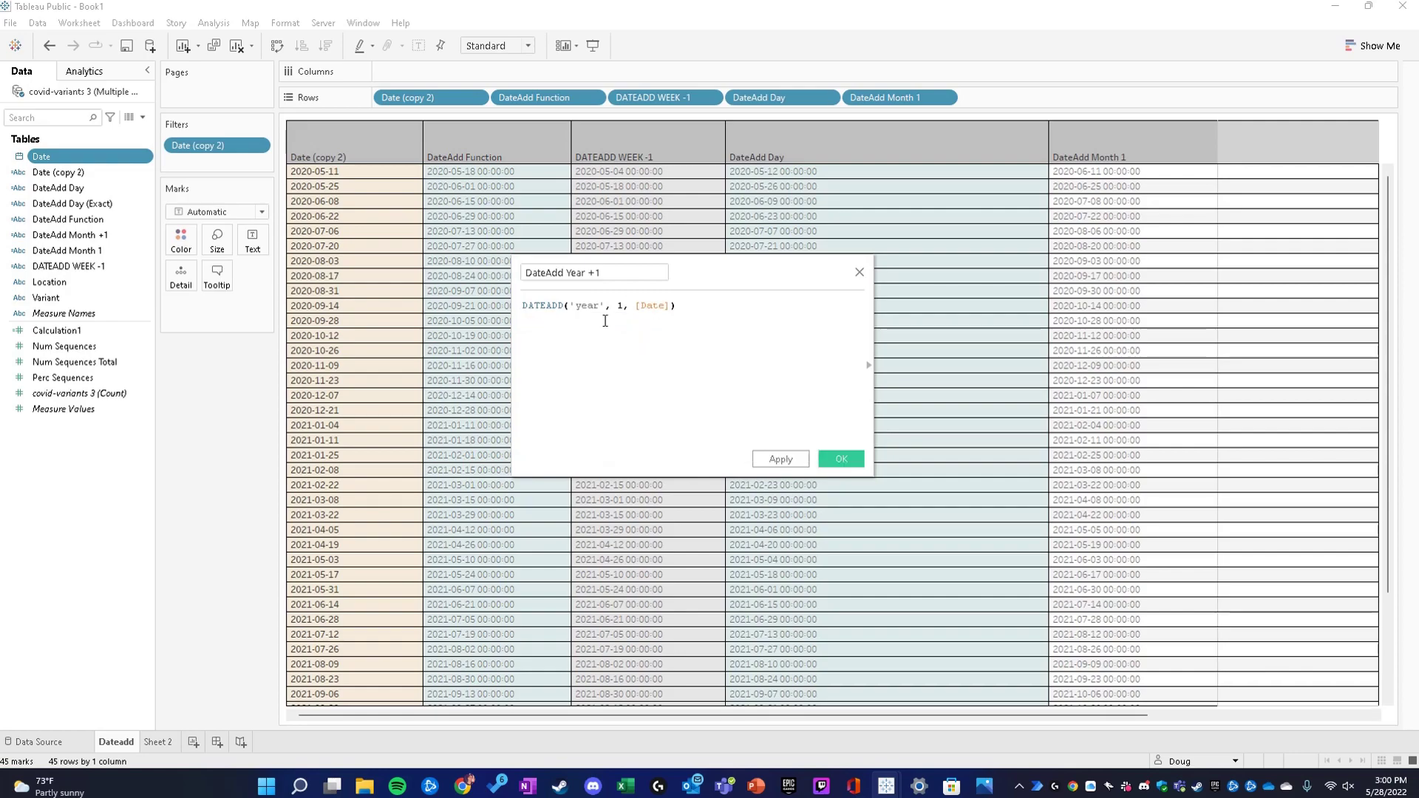
{"action": "left_click", "coordinate": [781, 460]}
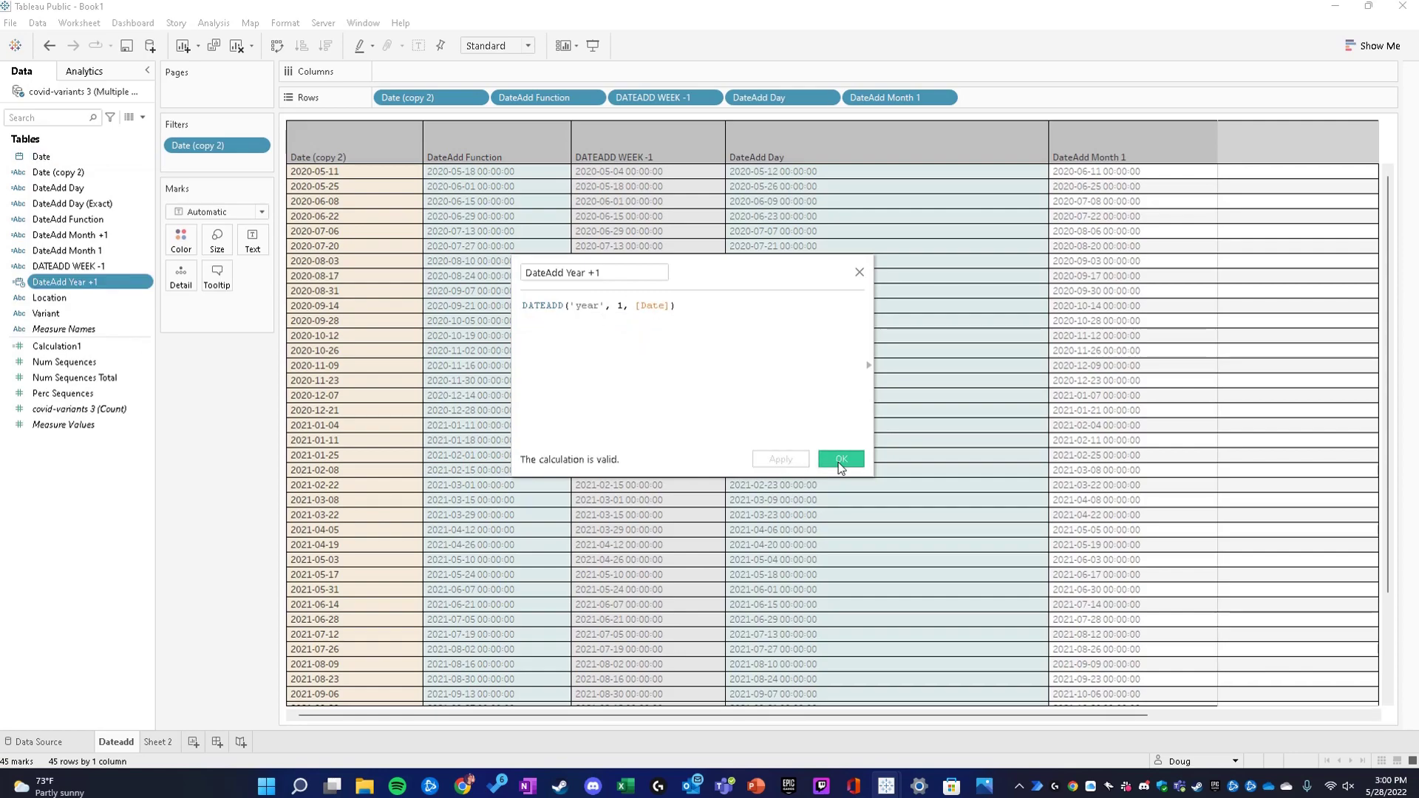
Make DateAdd Year +1 a String field and add it as the last table column.
{"action": "left_click", "coordinate": [841, 461]}
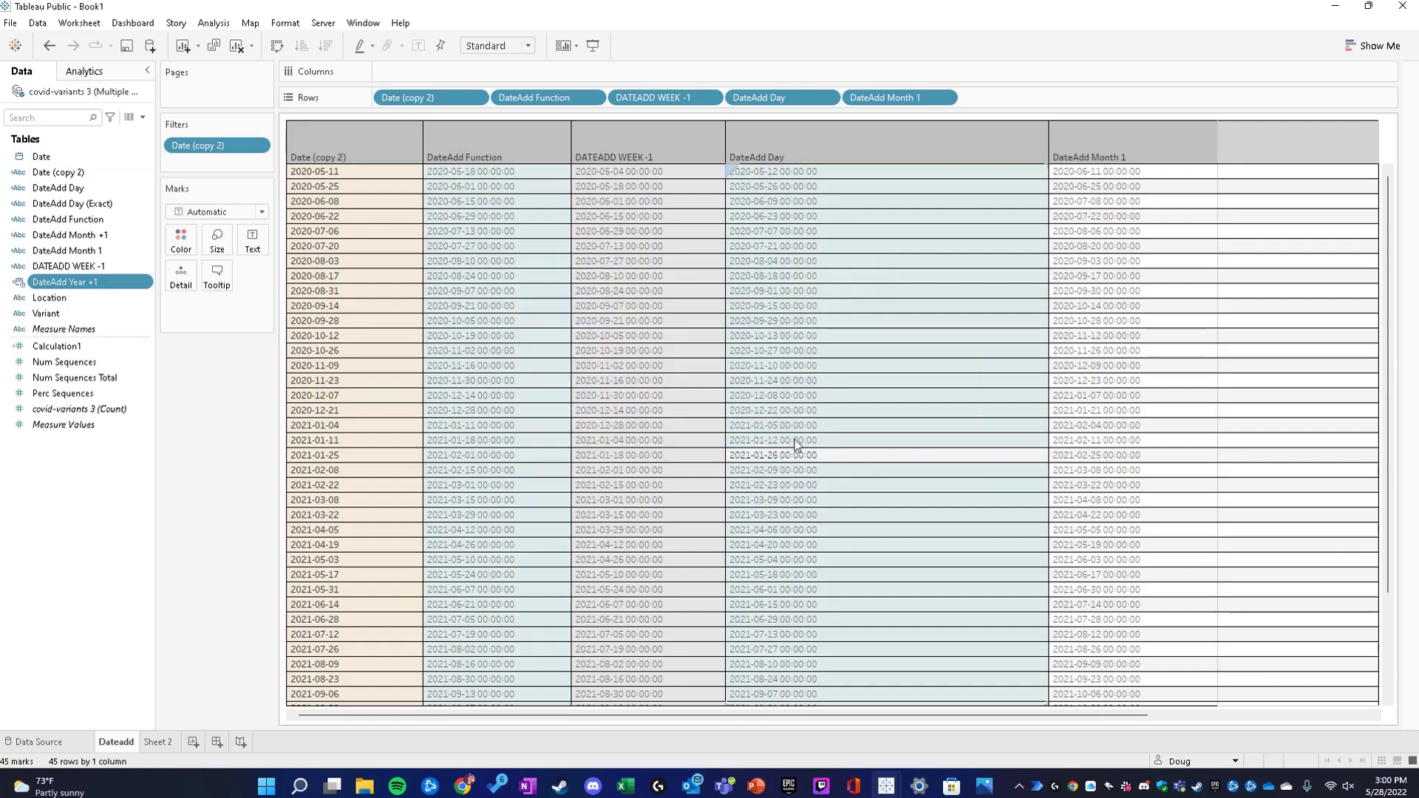
{"action": "right_click", "coordinate": [63, 288]}
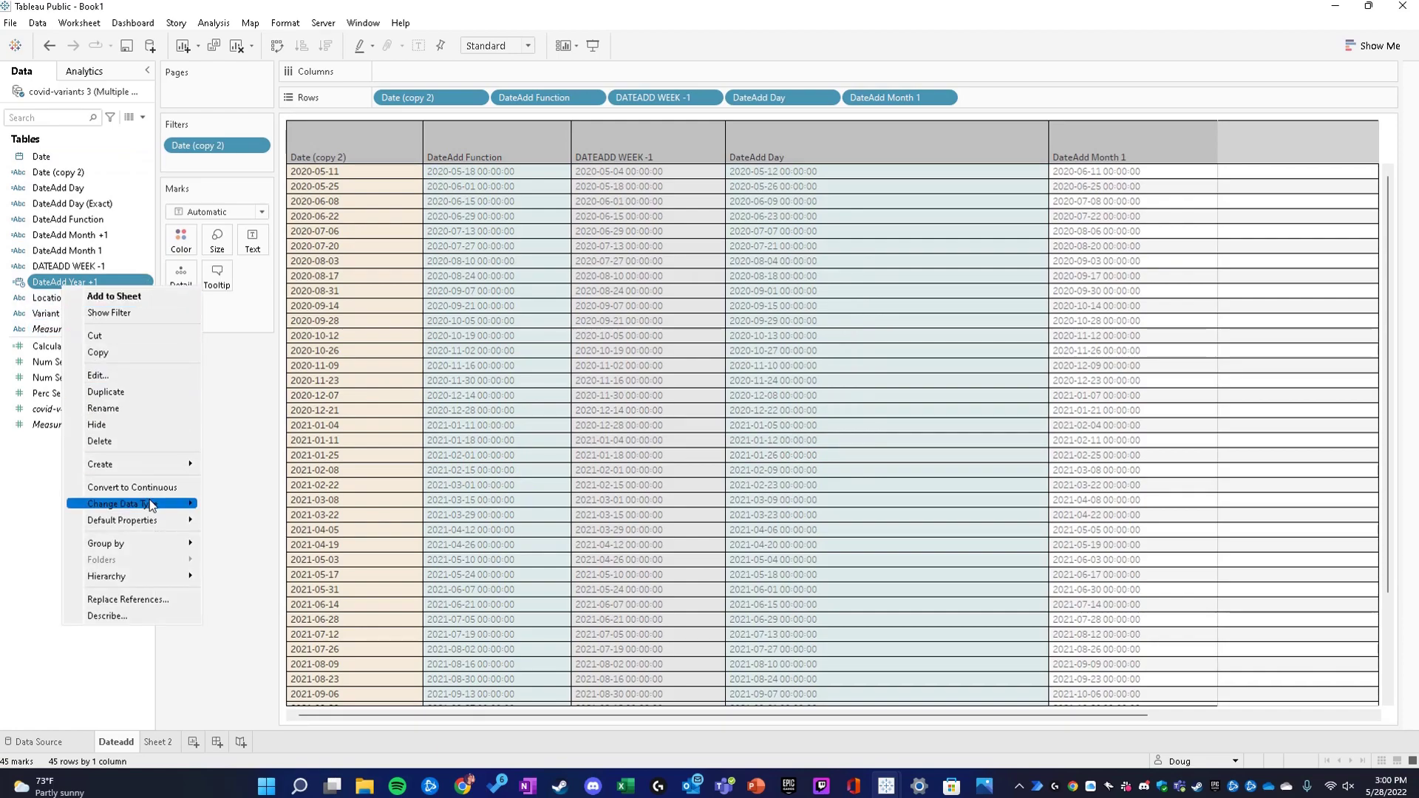
{"action": "mouse_move", "coordinate": [152, 505]}
{"action": "left_click", "coordinate": [243, 570]}
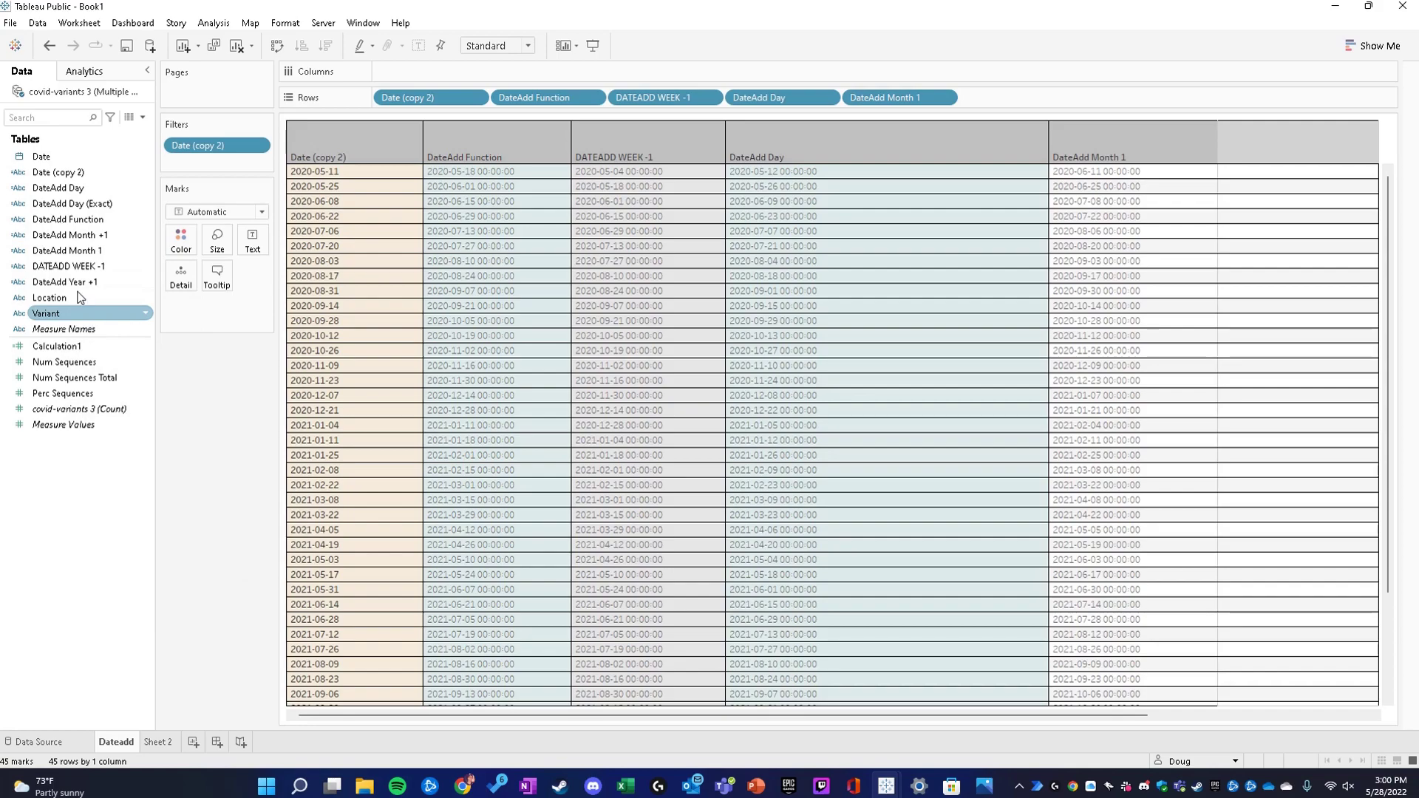
{"action": "left_click_drag", "start_coordinate": [65, 282], "coordinate": [1027, 94]}
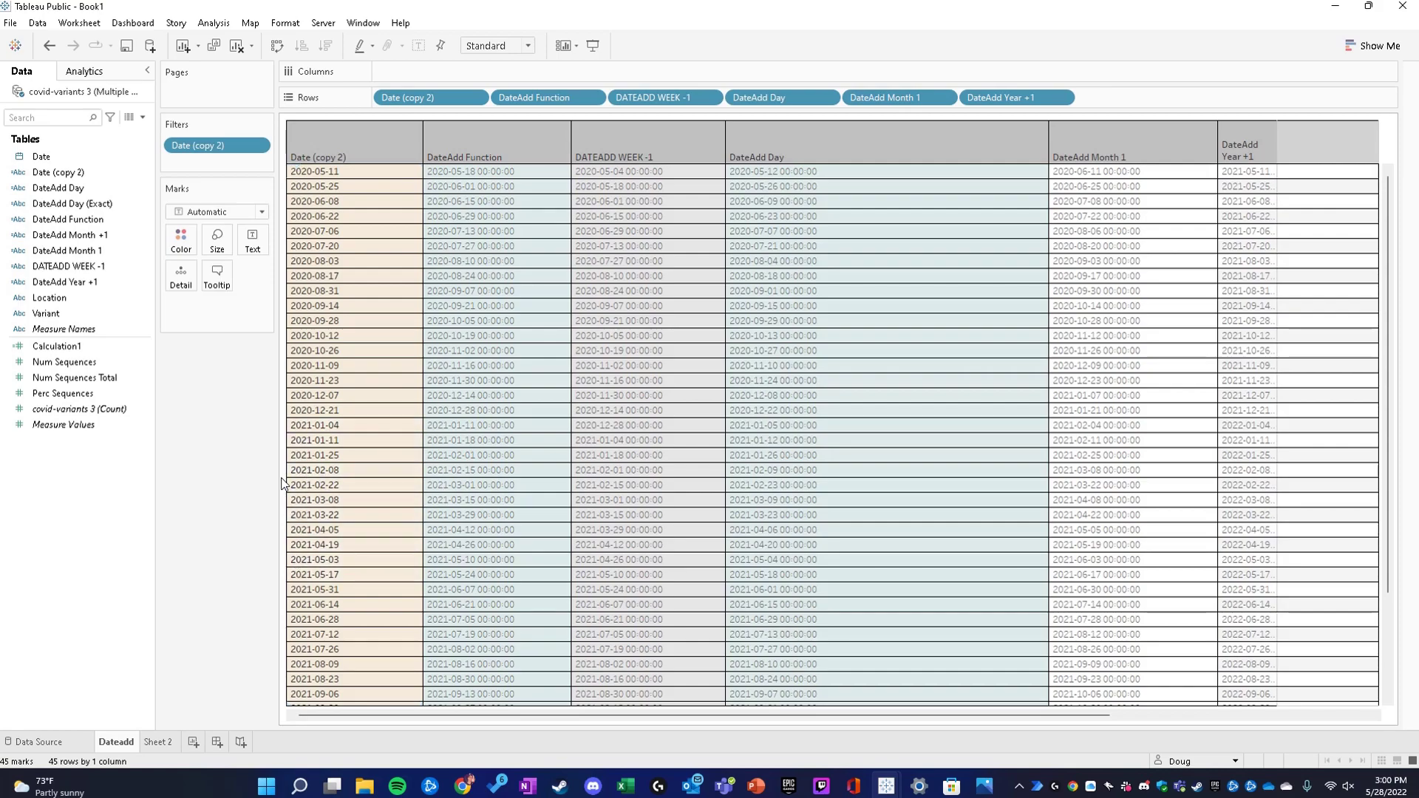
Duplicate the Dateadd sheet and remove the DATEADD WEEK -1 and DateAdd Day columns.
{"action": "right_click", "coordinate": [114, 744]}
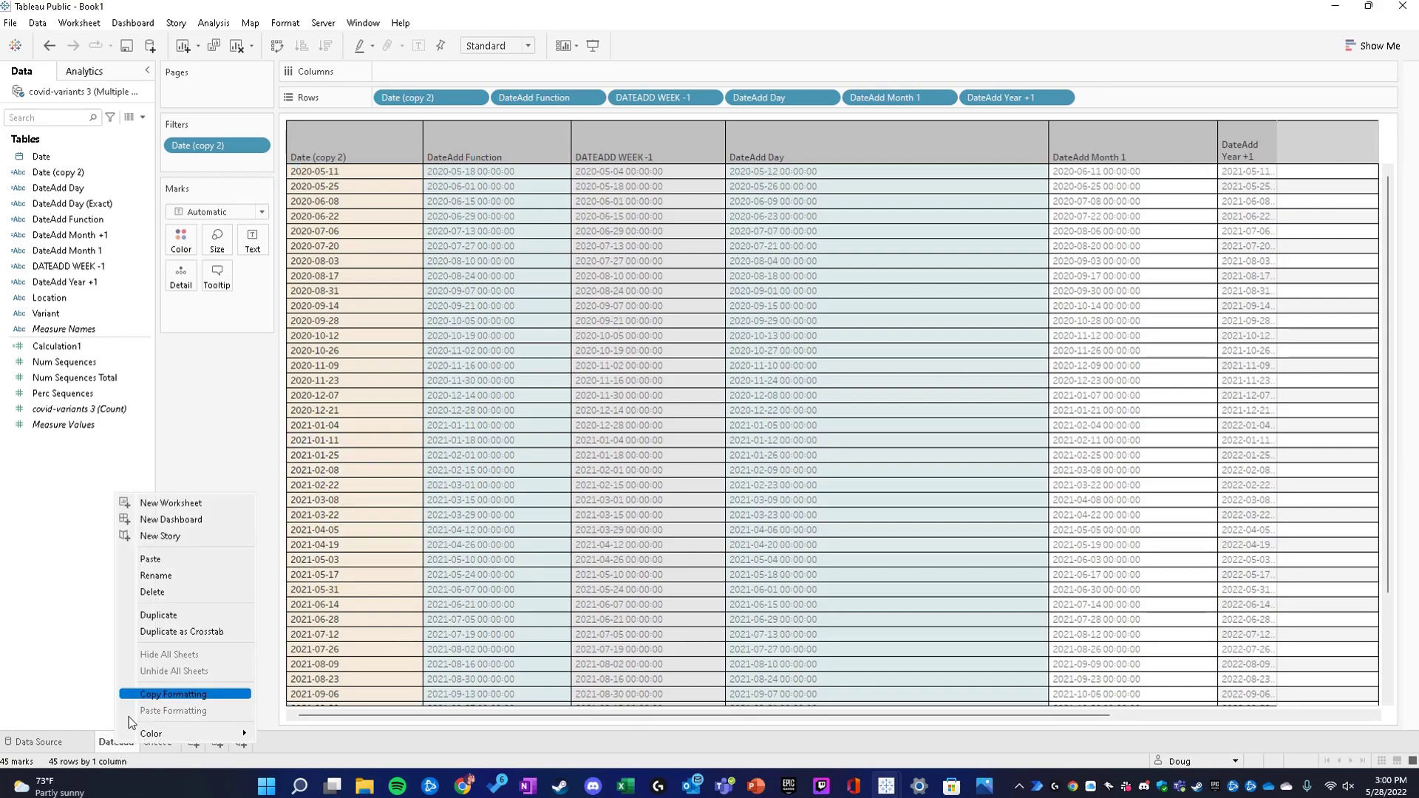
{"action": "left_click", "coordinate": [183, 618]}
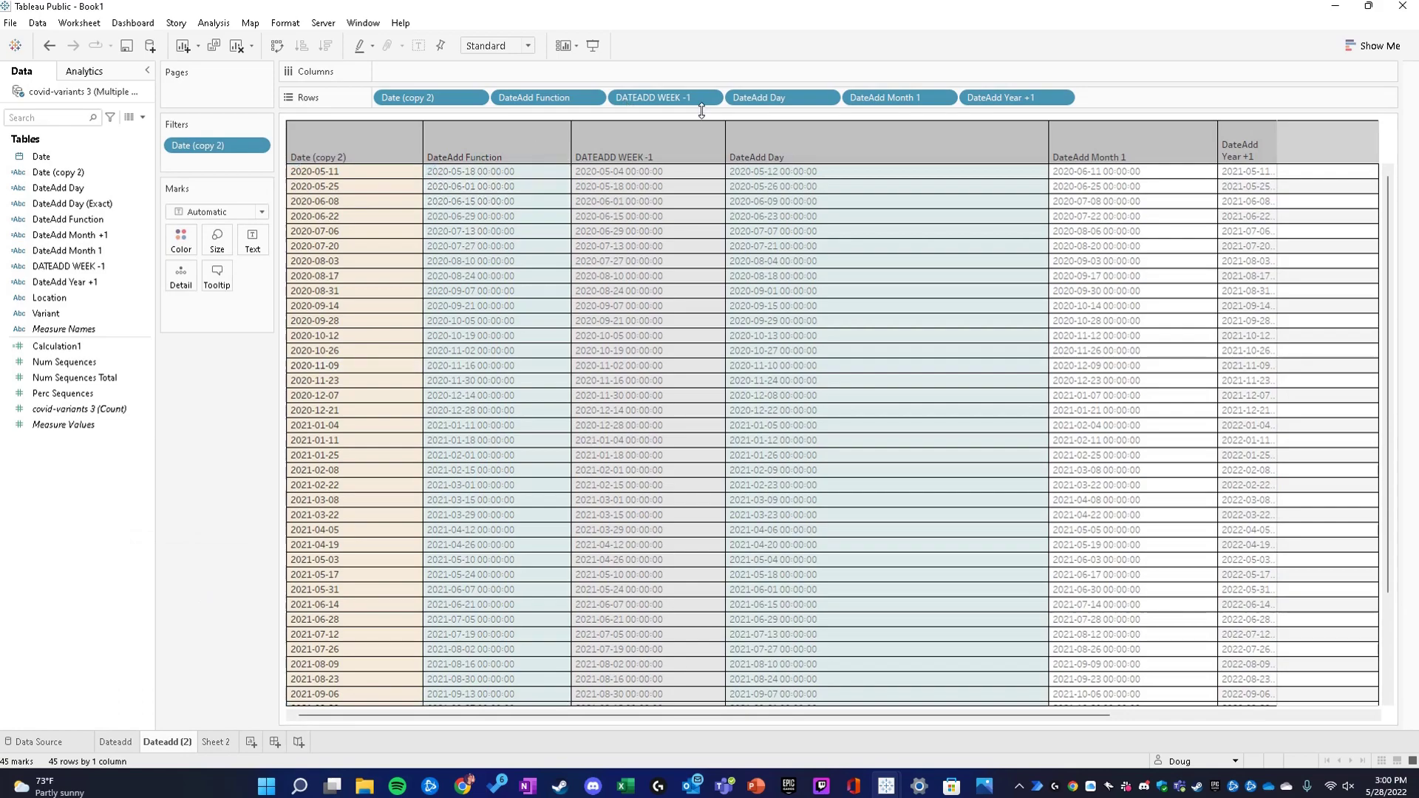
{"action": "left_click_drag", "start_coordinate": [691, 96], "coordinate": [445, 209]}
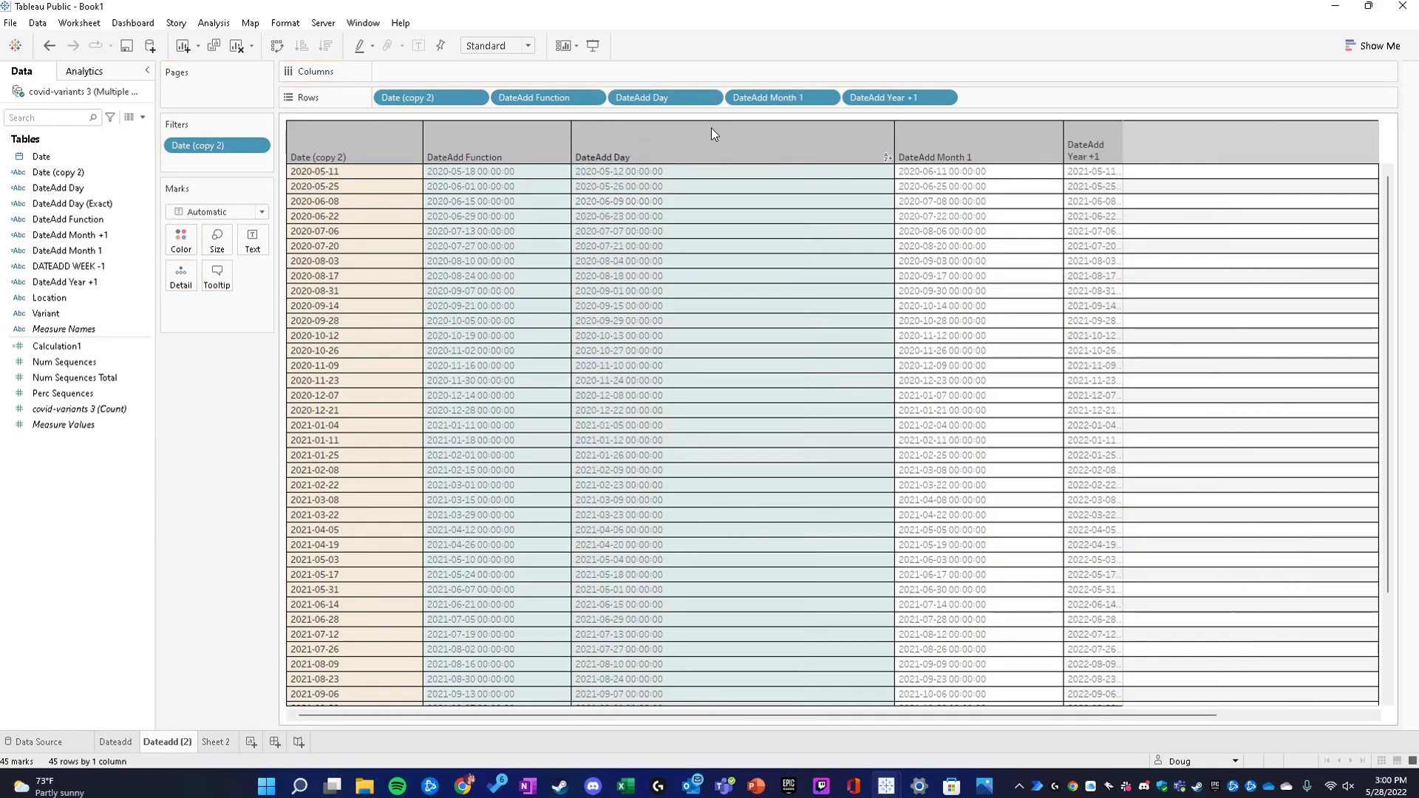
{"action": "left_click_drag", "start_coordinate": [175, 289], "coordinate": [636, 131]}
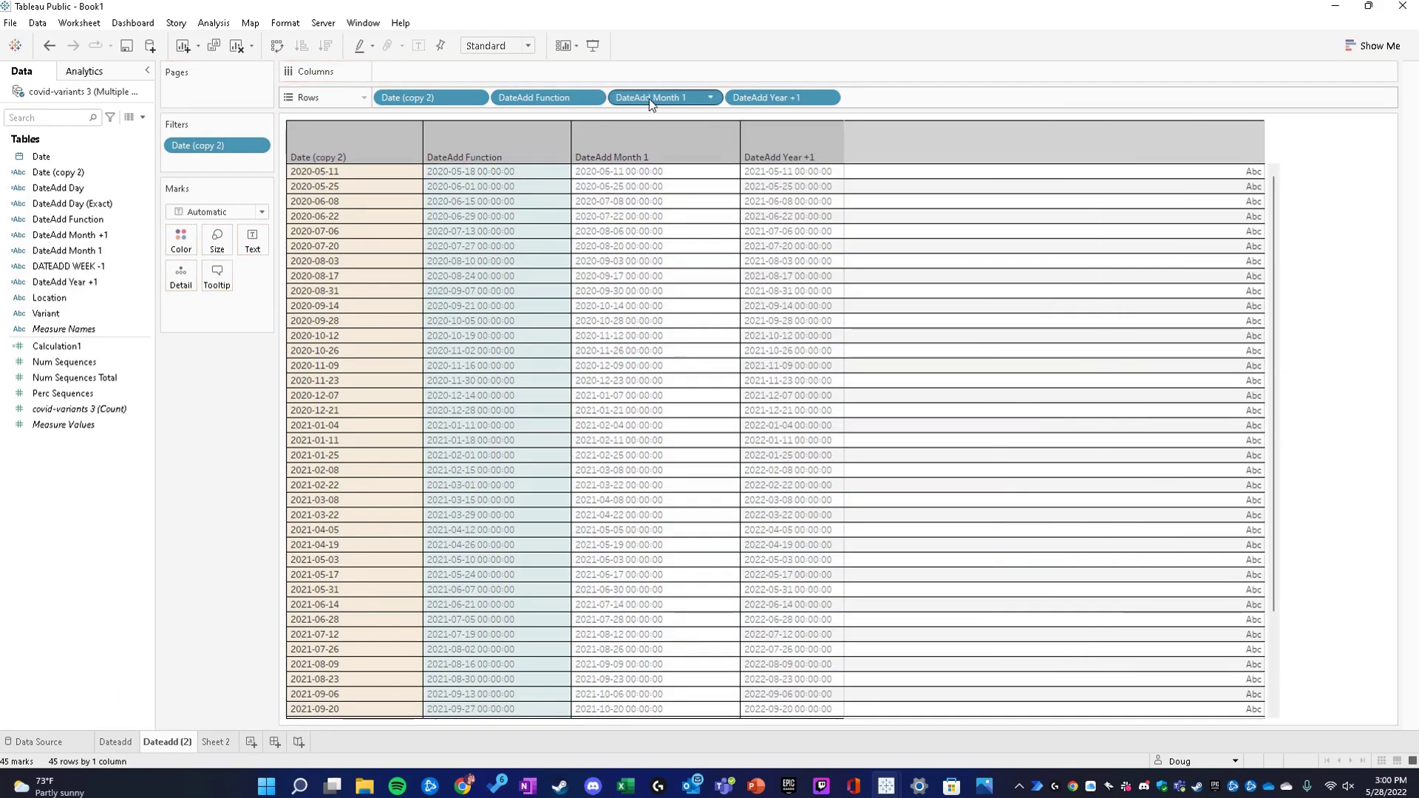
Colour marks by DateAdd Function, move DateAdd Year +1 to Detail, and widen the DateAdd Month 1 column.
{"action": "left_click_drag", "start_coordinate": [504, 95], "coordinate": [180, 238]}
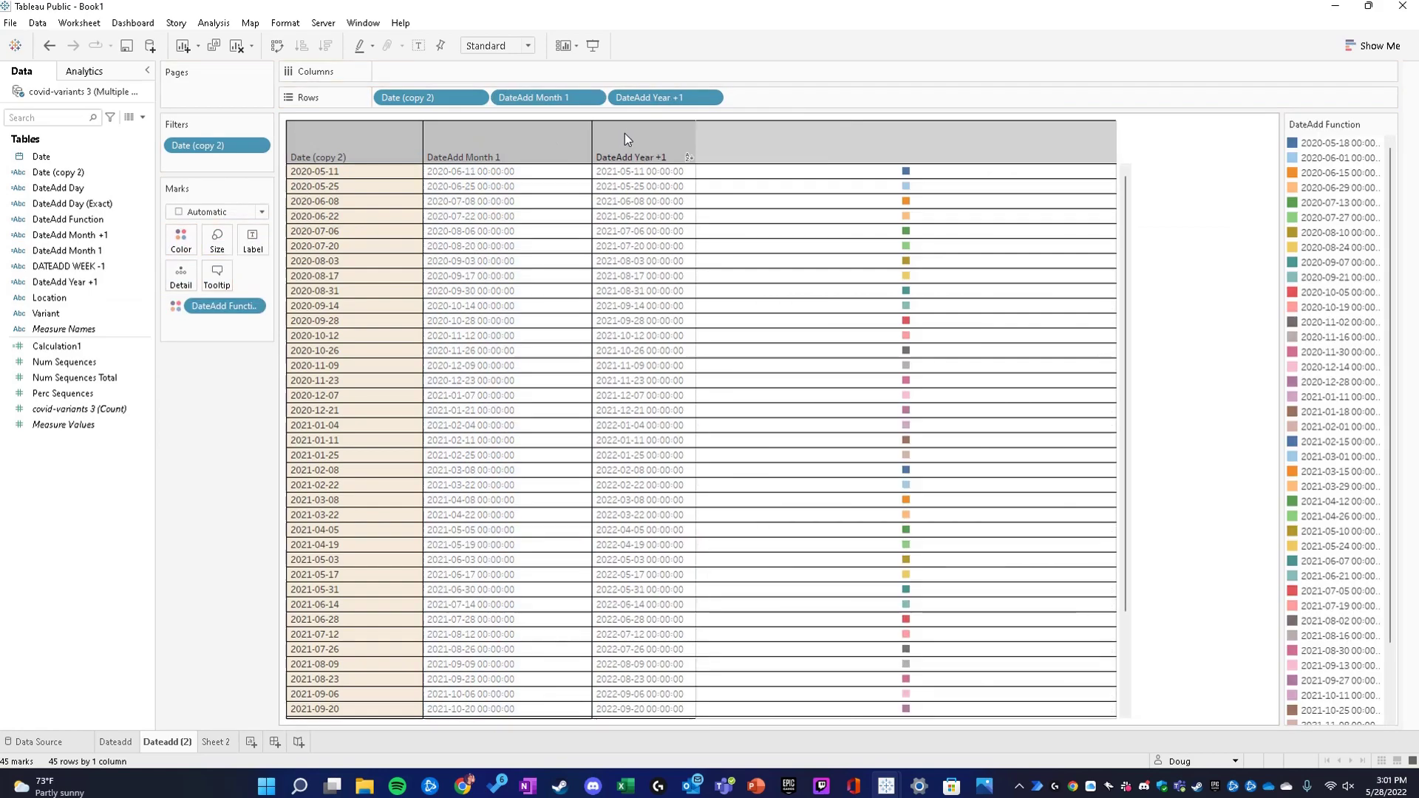
{"action": "left_click_drag", "start_coordinate": [654, 97], "coordinate": [175, 317]}
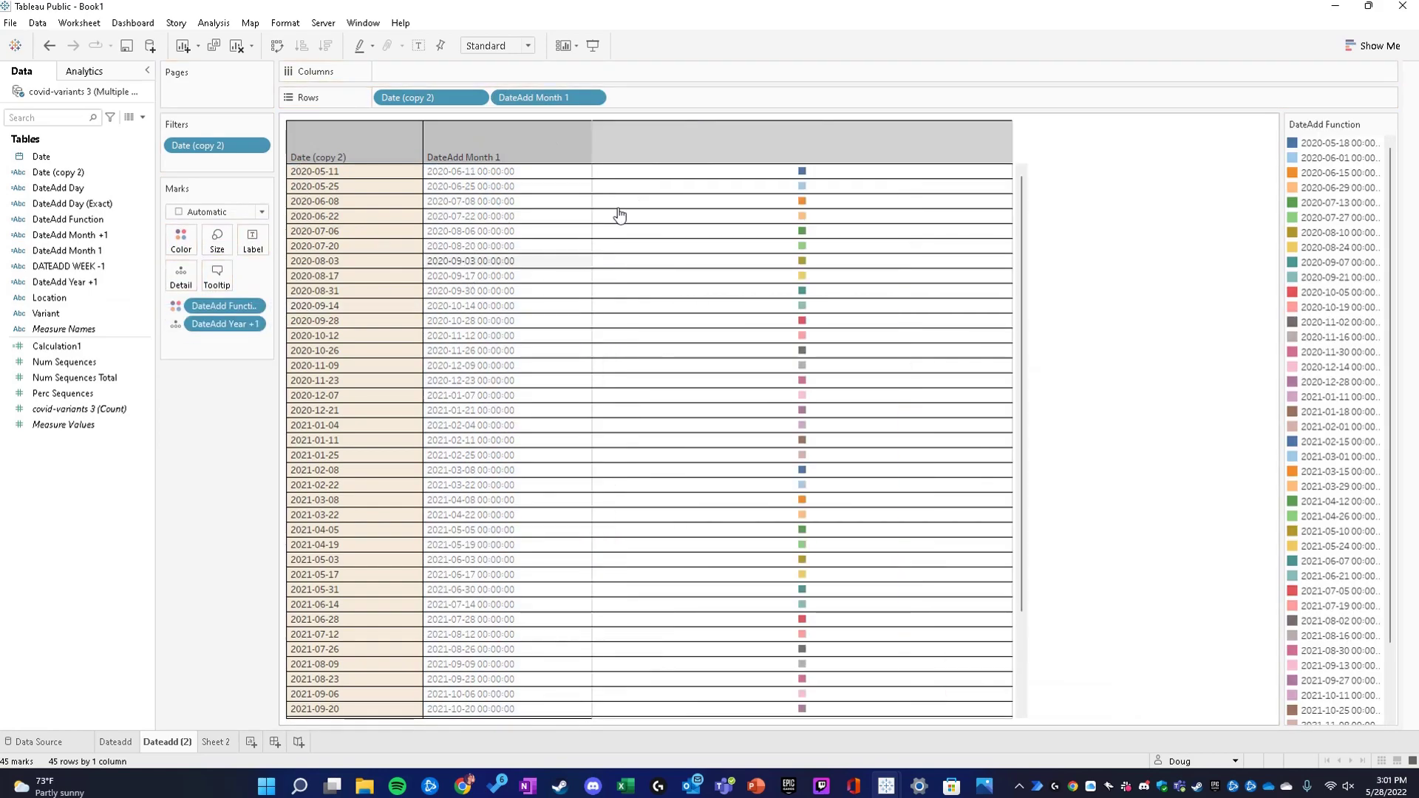
{"action": "right_click", "coordinate": [881, 148]}
{"action": "left_click", "coordinate": [691, 152]}
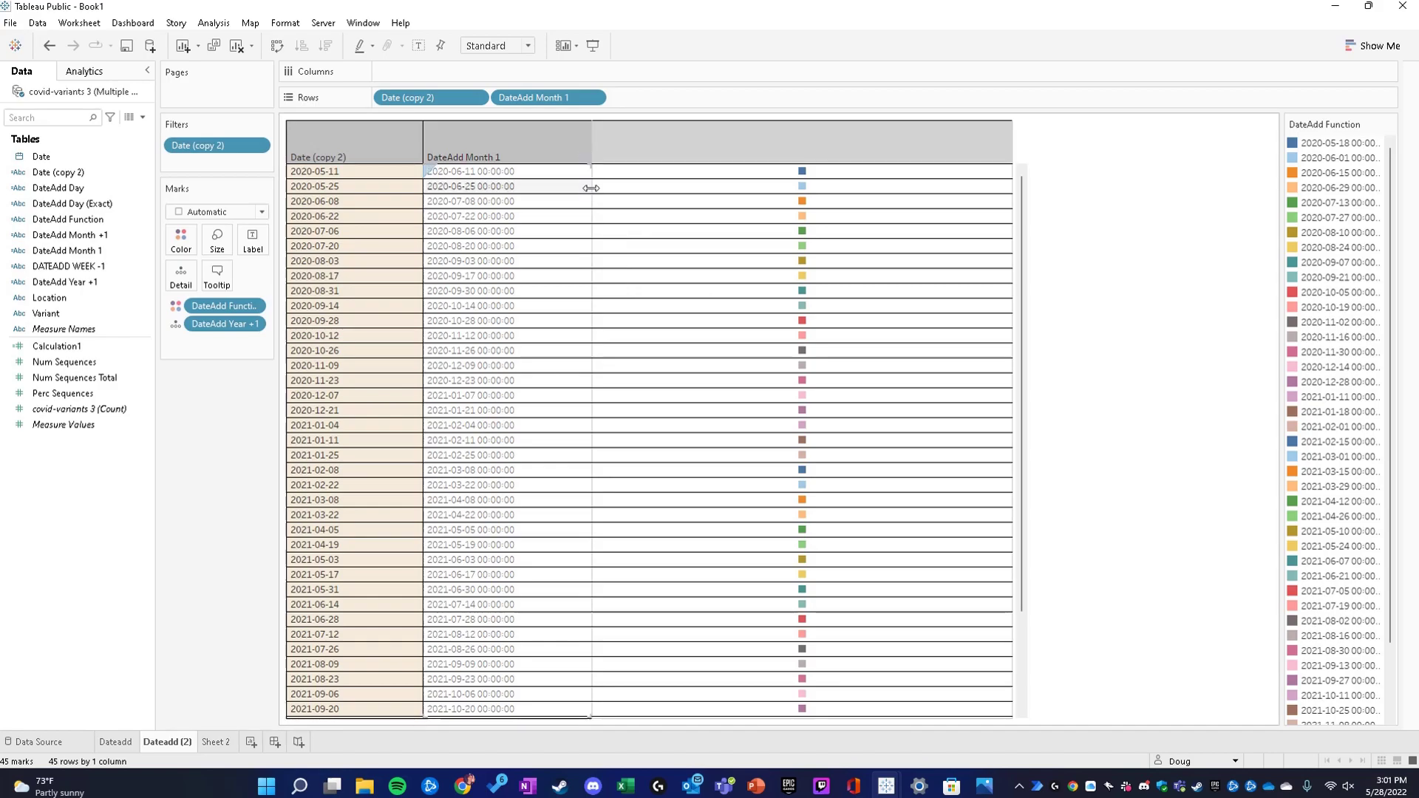
{"action": "left_click_drag", "start_coordinate": [589, 187], "coordinate": [982, 220]}
{"action": "left_click", "coordinate": [482, 187]}
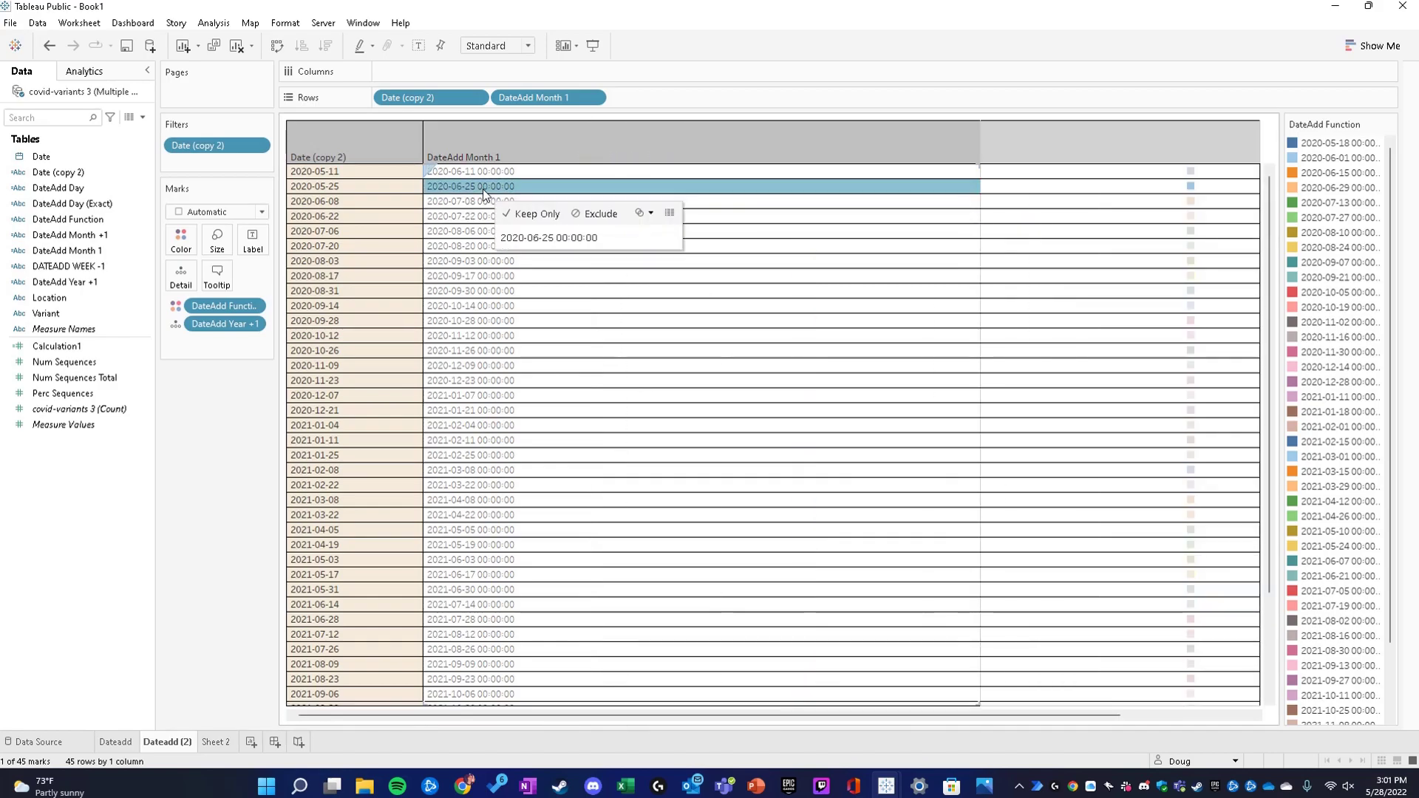
{"action": "left_click", "coordinate": [497, 163]}
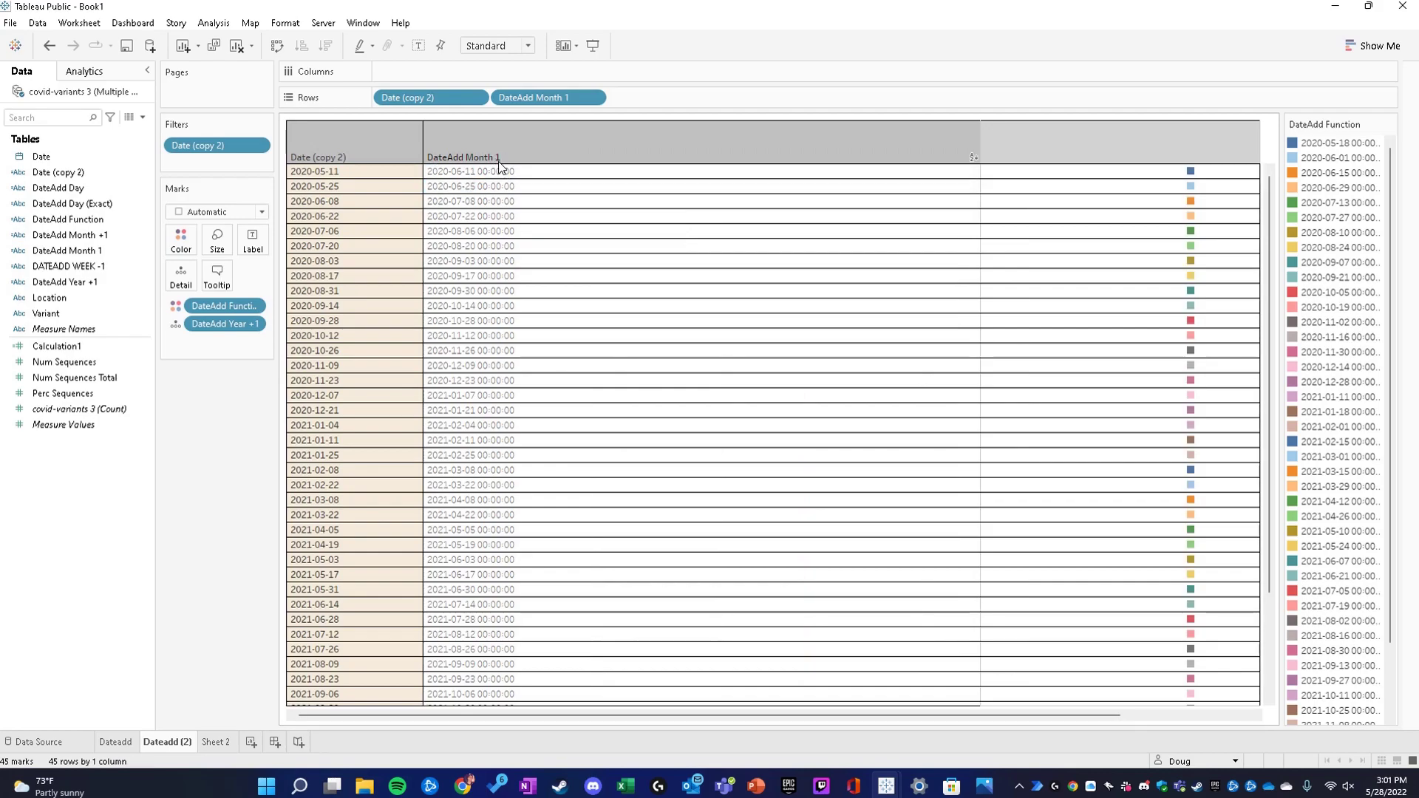
Split the DateAdd Month 1 values into separate year, month and day columns, e.g. 2020, 06, 11.
{"action": "right_click", "coordinate": [495, 162]}
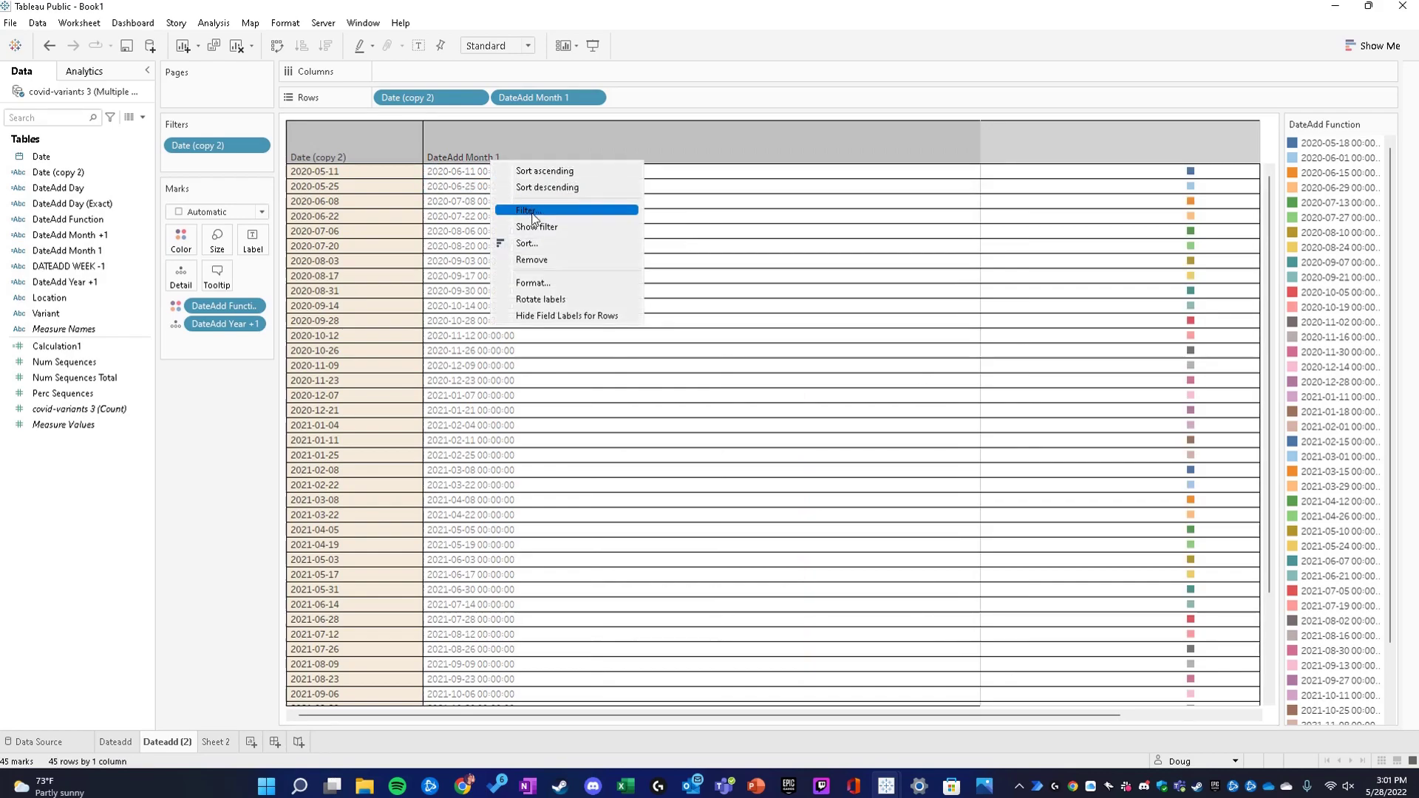
{"action": "right_click", "coordinate": [476, 198]}
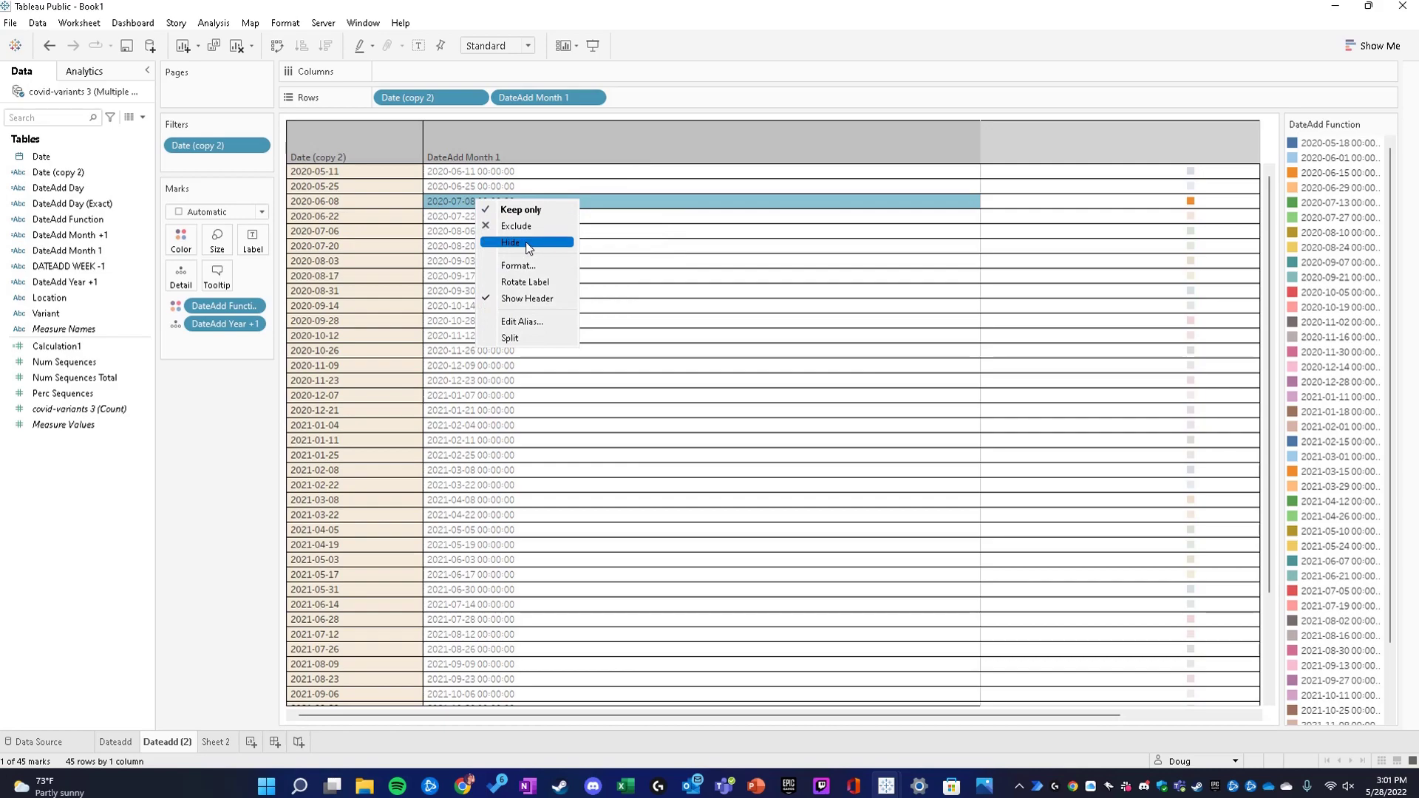
{"action": "left_click", "coordinate": [526, 340]}
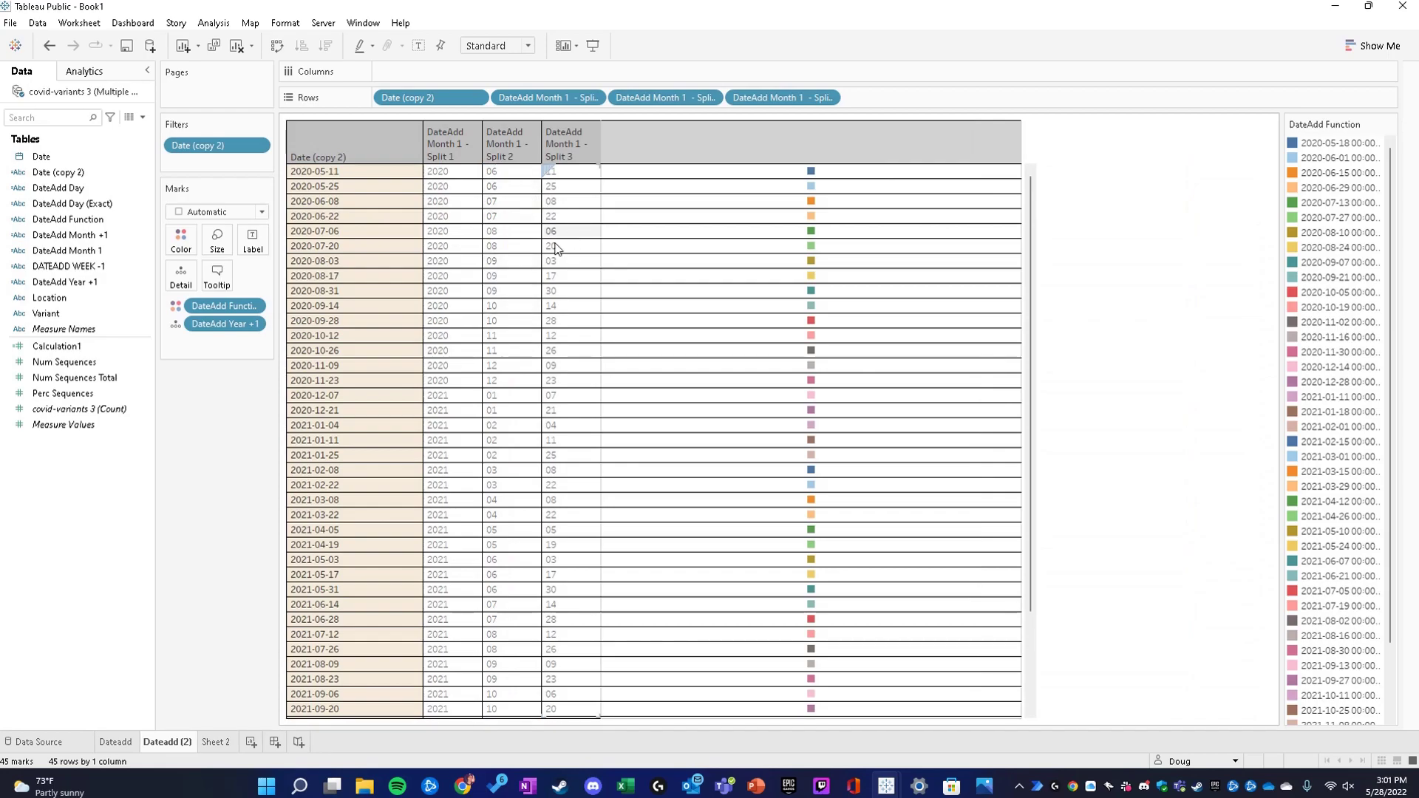
{"action": "mouse_move", "coordinate": [682, 240]}
{"action": "left_click", "coordinate": [503, 173]}
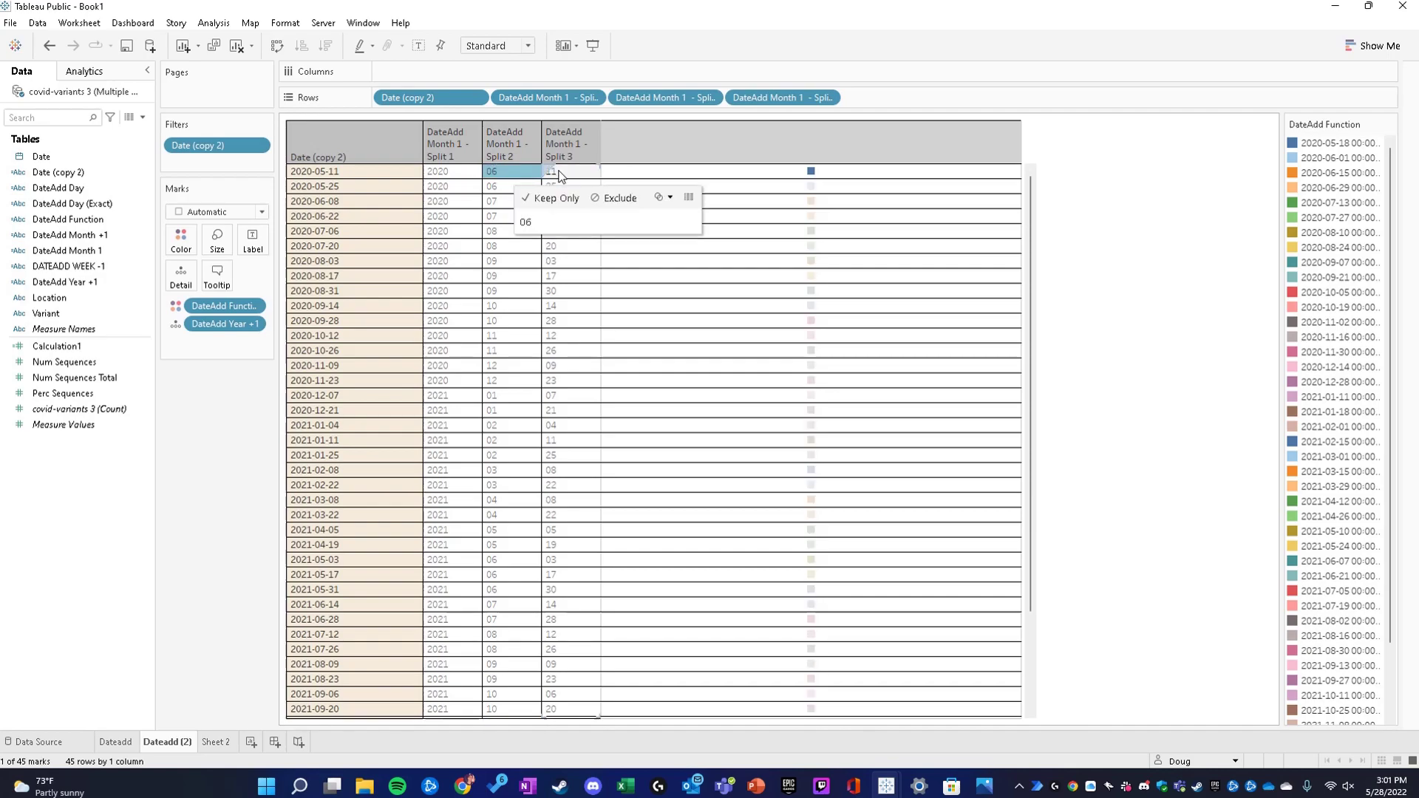
{"action": "left_click", "coordinate": [560, 174]}
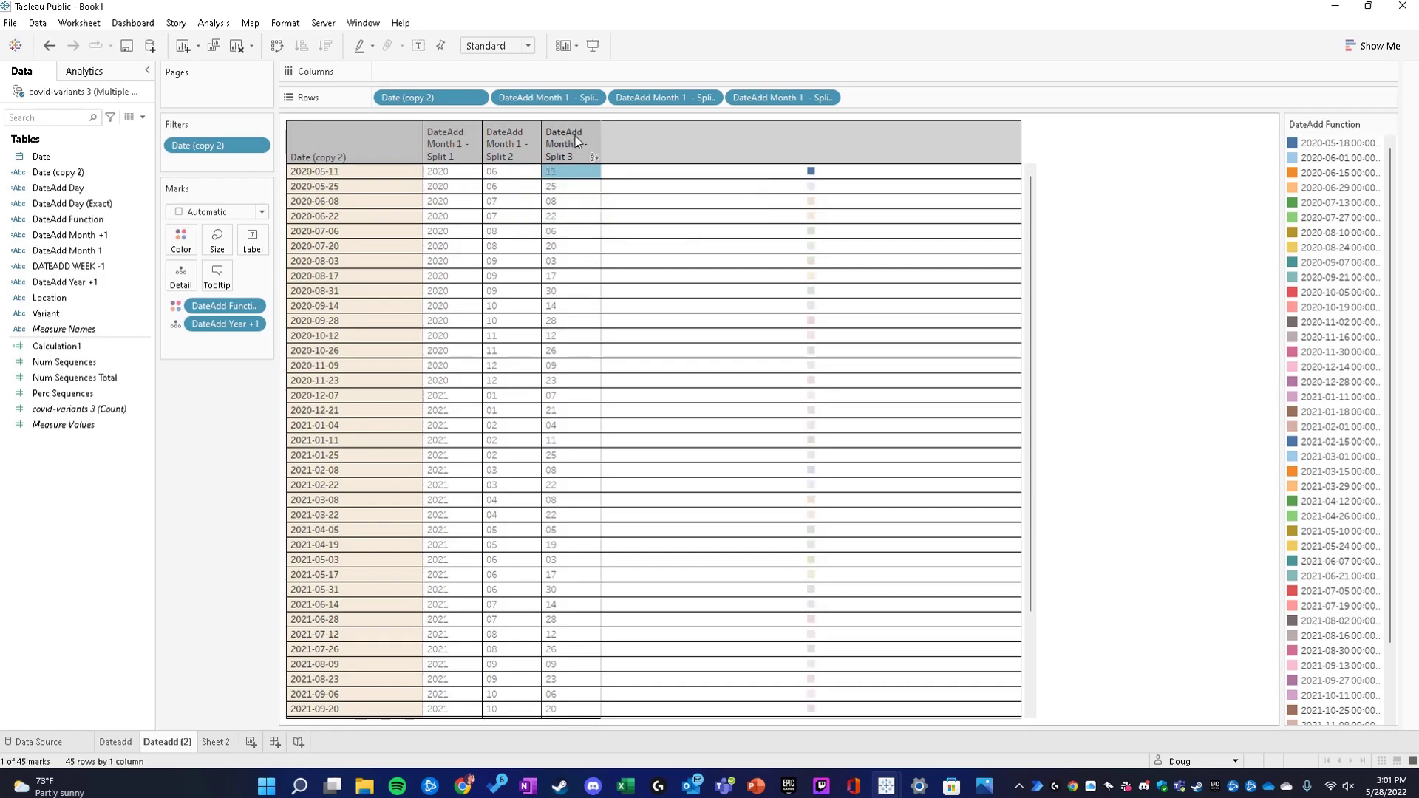